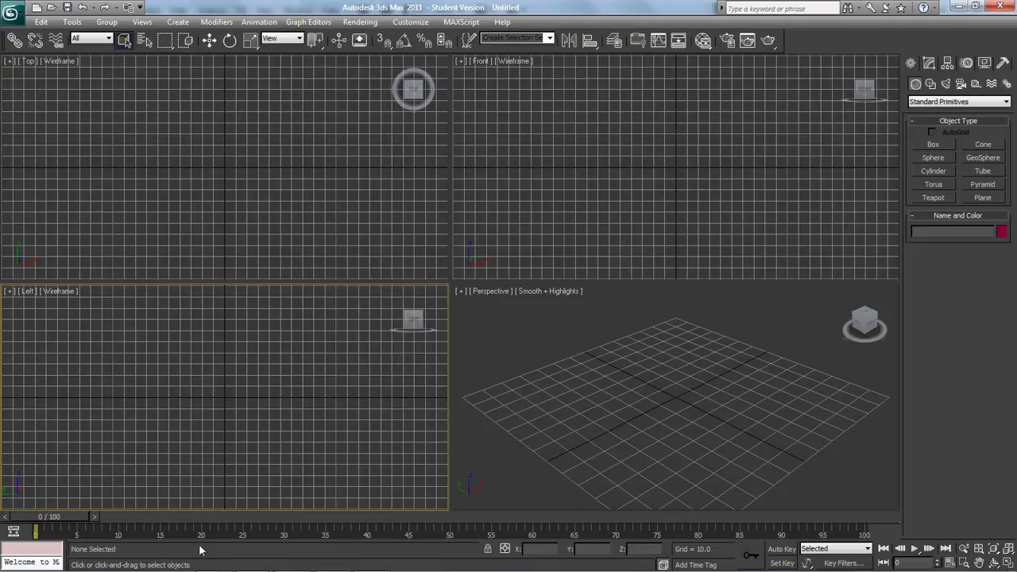
Step: Switch to Firefox and open the website the-blueprints.com
left_click(57, 559)
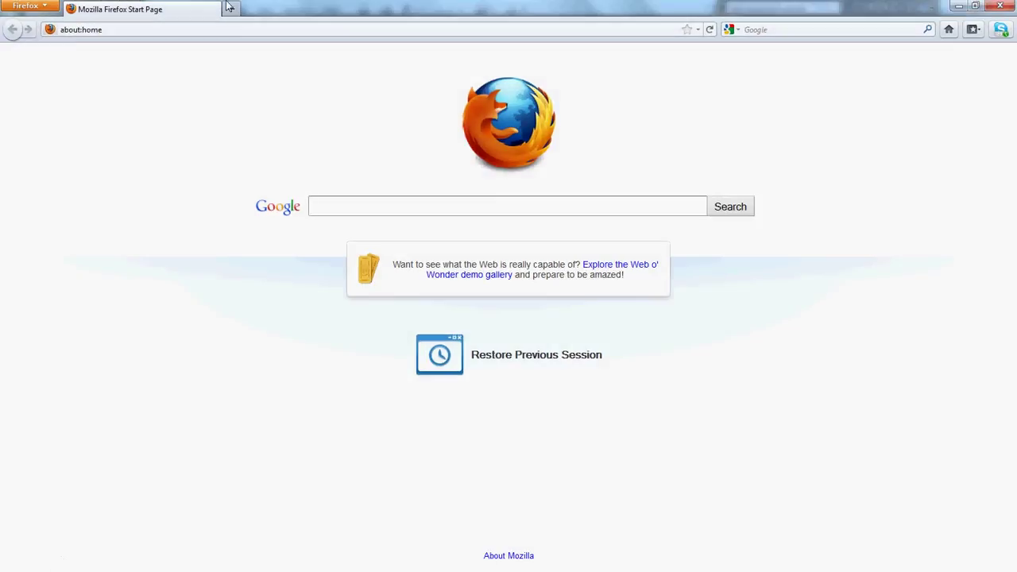
left_click(227, 31)
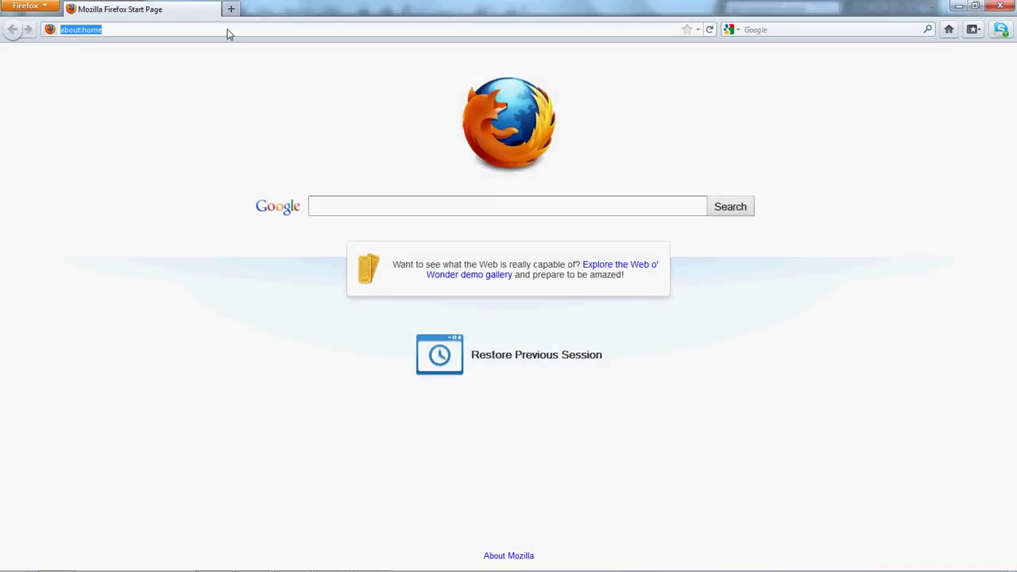
type("the")
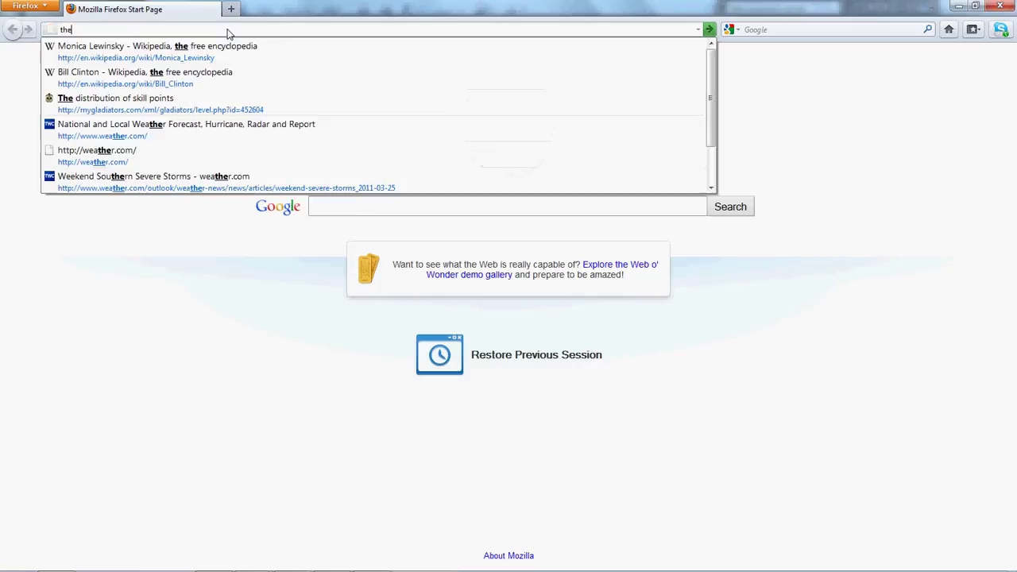
type("-blueprints.com")
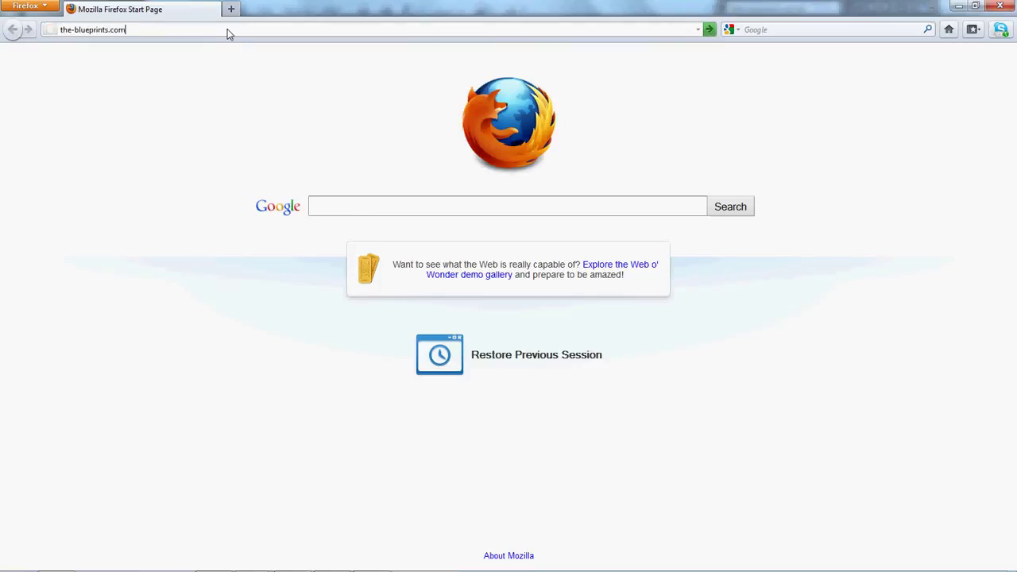
key("Return")
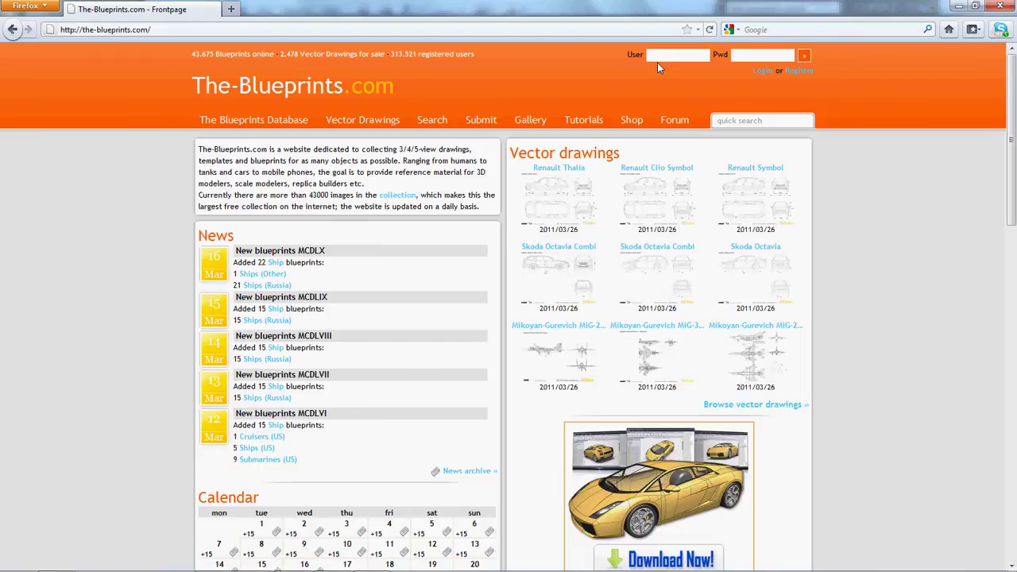
key("alt+Tab")
key("alt+Tab")
key("alt+Tab")
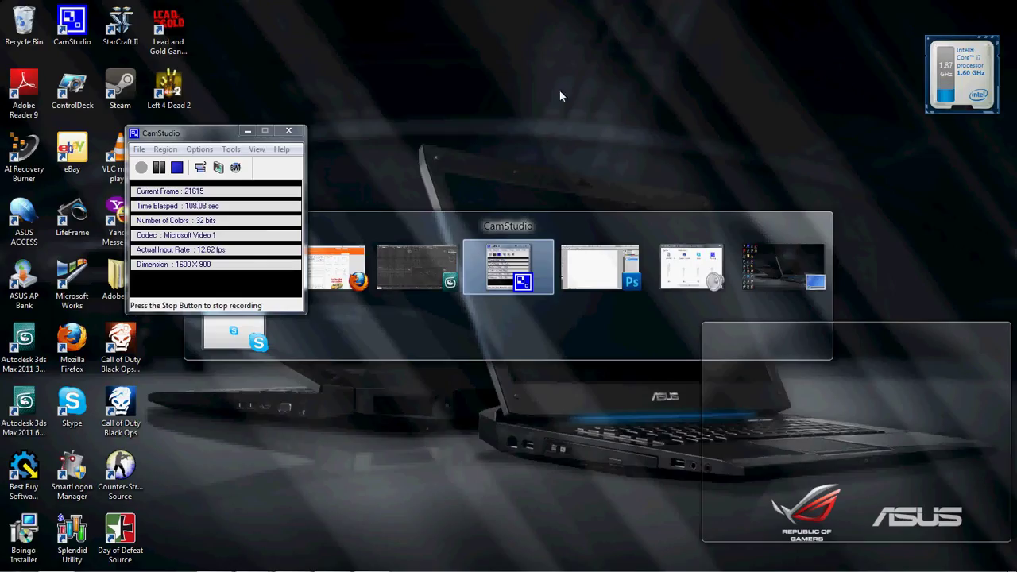
left_click(160, 169)
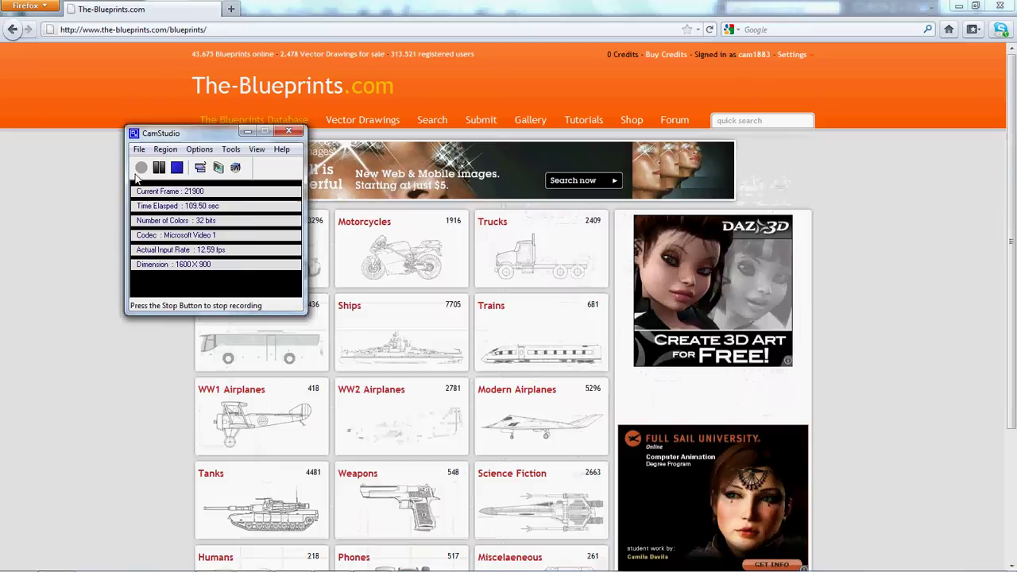
left_click(140, 169)
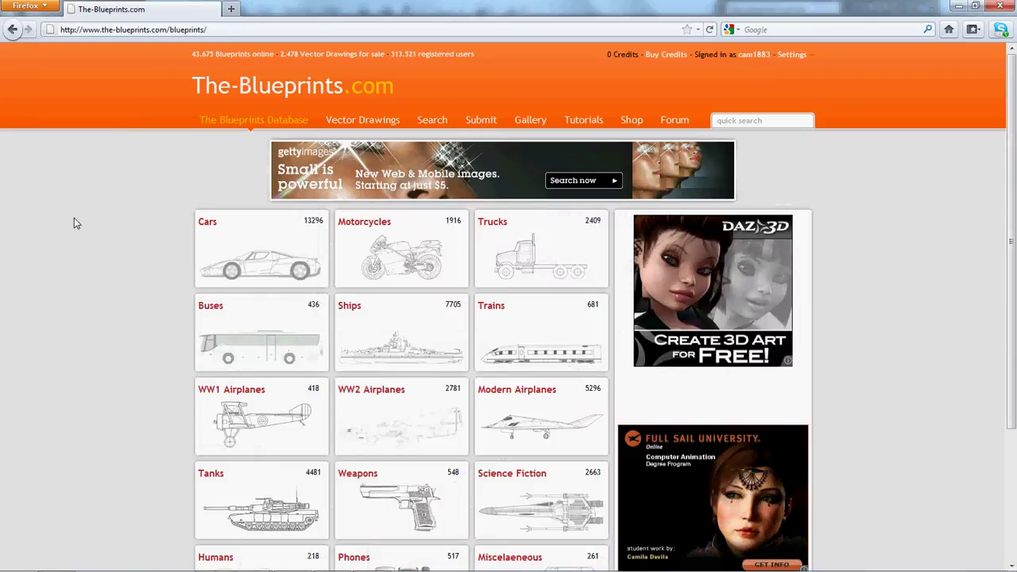
Step: Open the Cars category of the blueprints database and go to its Chevrolet listing
scroll(57, 200, "down", 3)
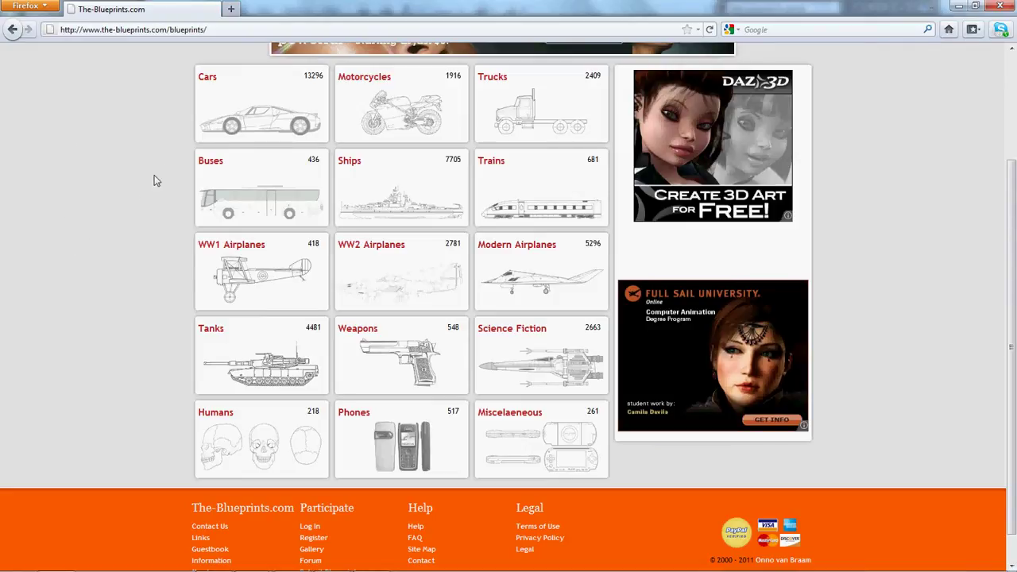
left_click(238, 123)
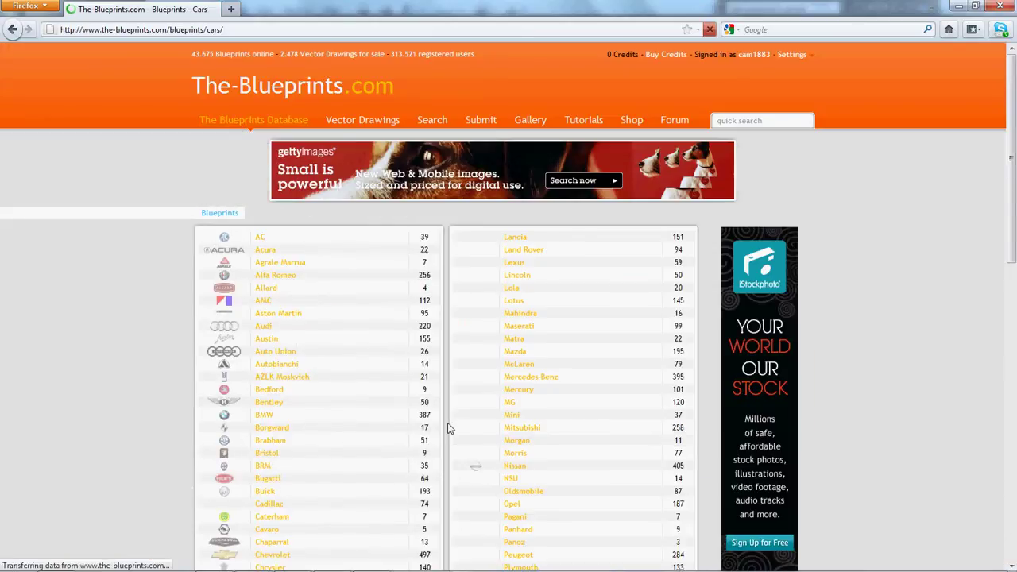
scroll(448, 429, "down", 8)
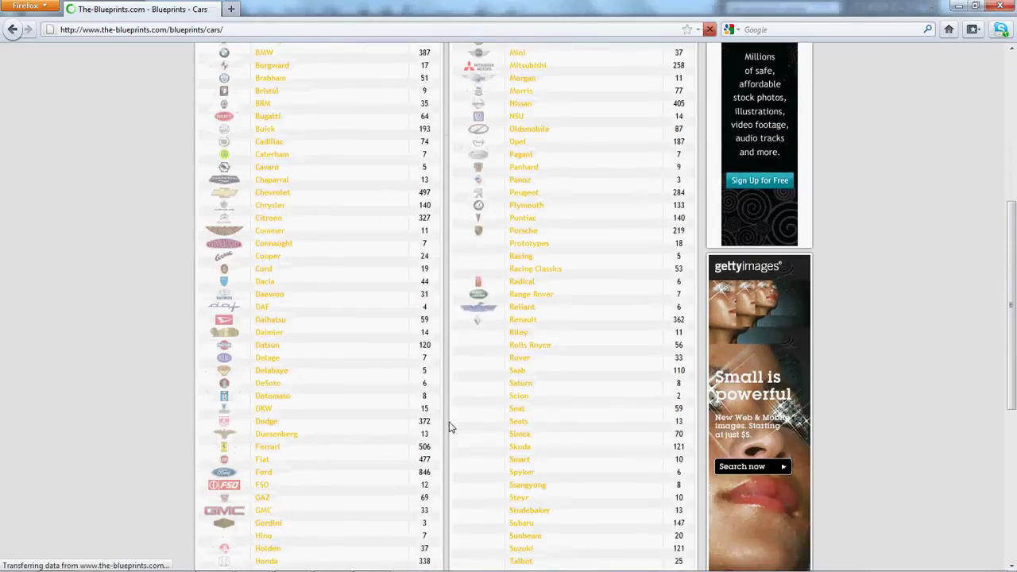
scroll(449, 428, "down", 7)
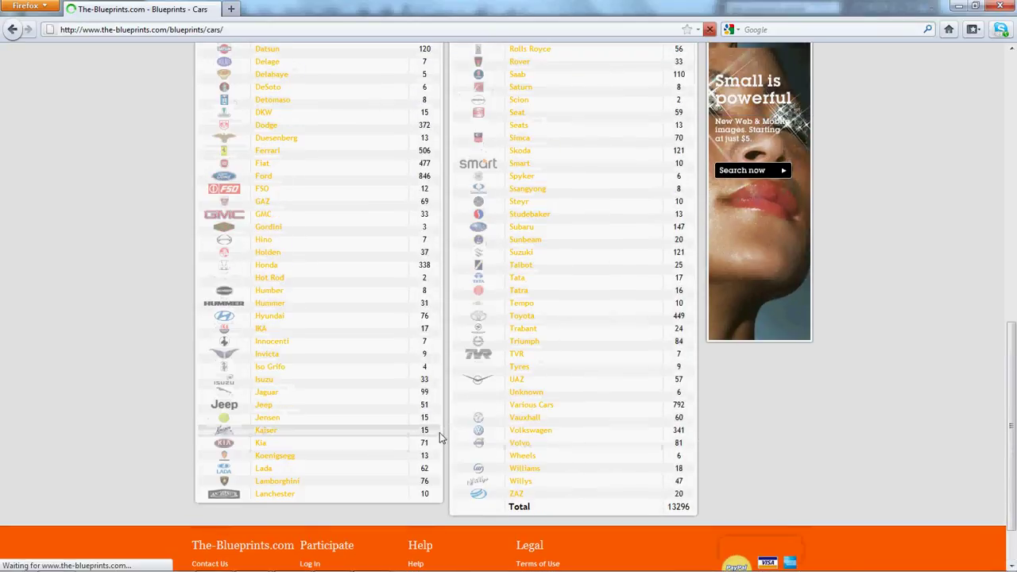
scroll(439, 432, "up", 15)
scroll(440, 432, "down", 3)
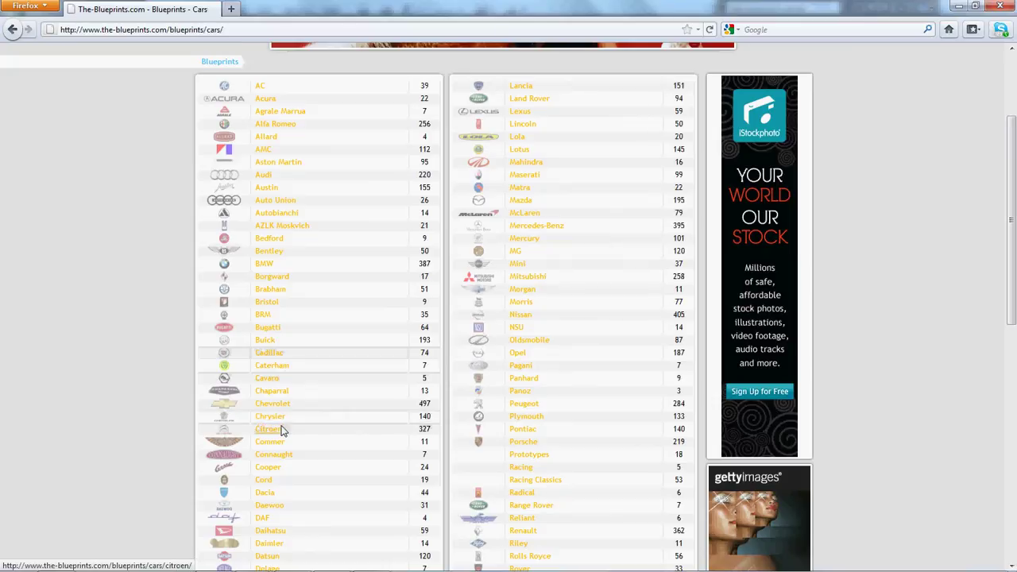
left_click(283, 401)
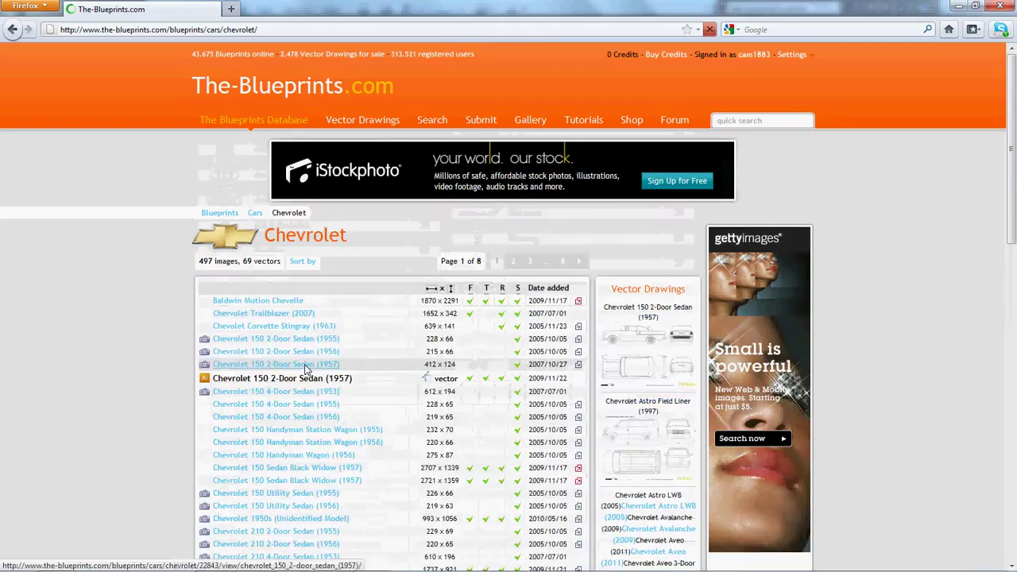
Step: Find the Chevrolet Bel Air 2-Door Sedan (1954) in the Chevrolet listing and open its blueprint page
scroll(305, 368, "down", 10)
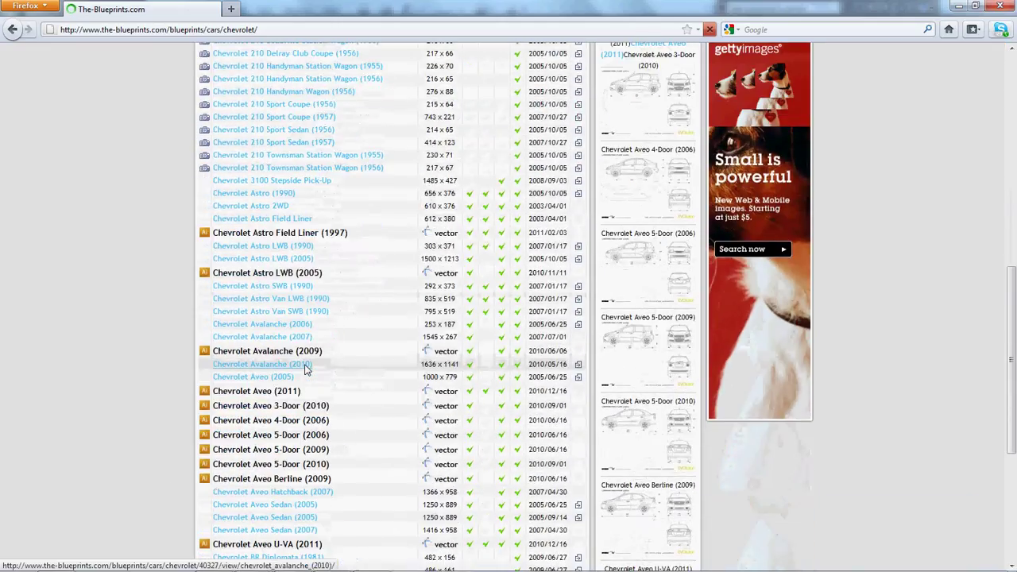
scroll(305, 369, "down", 3)
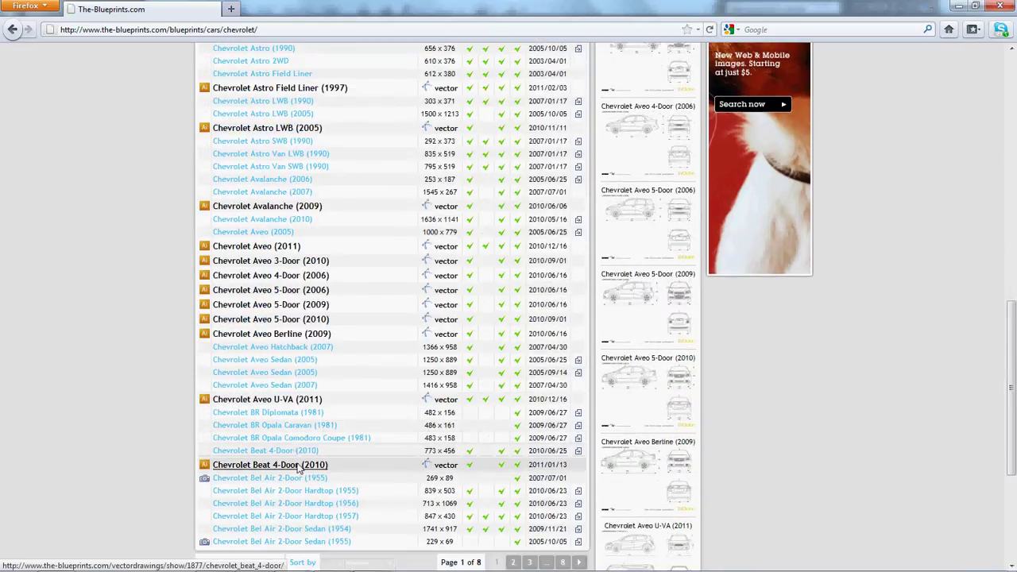
scroll(300, 470, "down", 3)
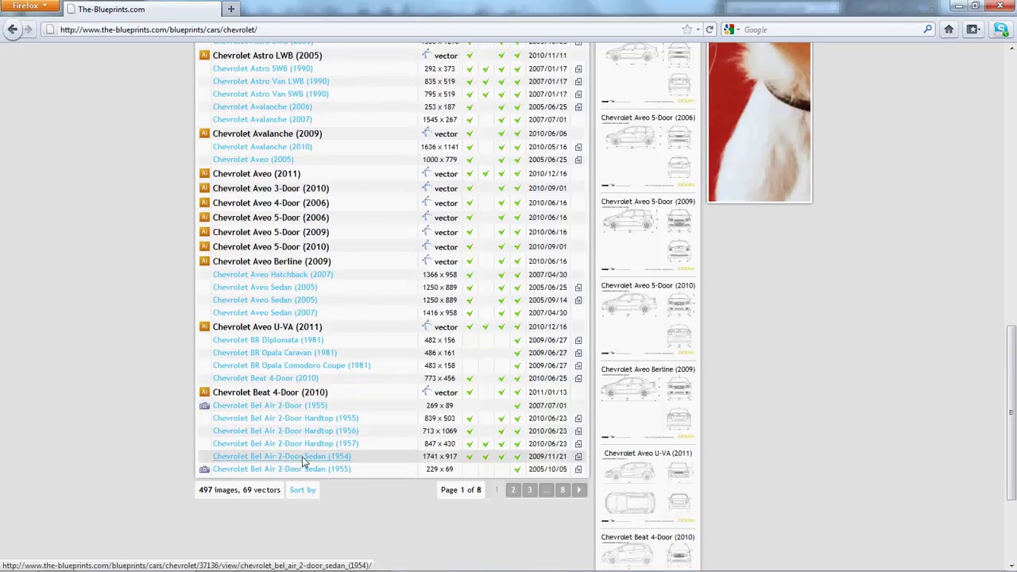
left_click(277, 459)
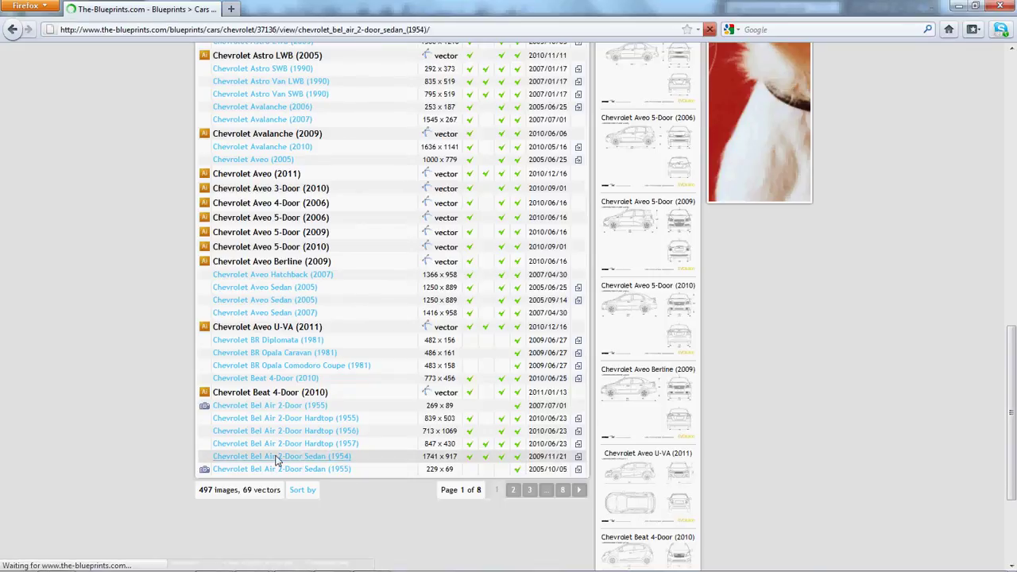
Step: Display the Bel Air blueprint at full size and look over its front, rear, top and side views
scroll(173, 325, "down", 2)
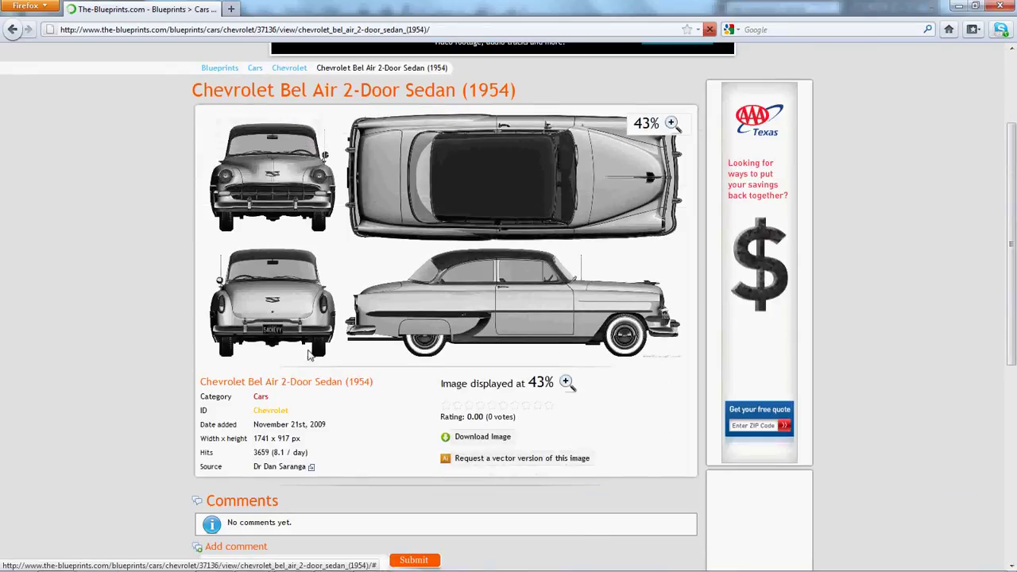
left_click(567, 383)
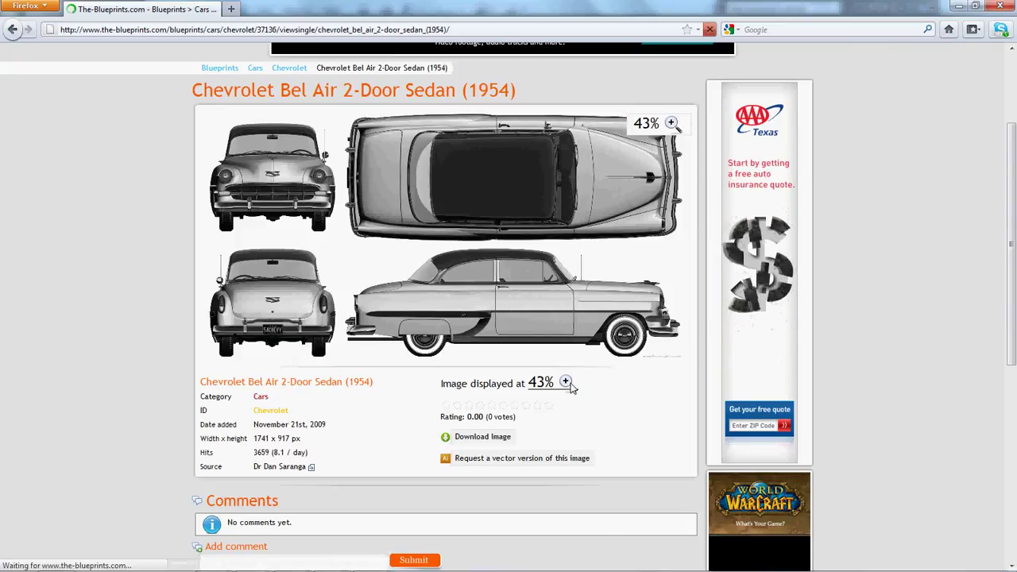
scroll(574, 362, "down", 4)
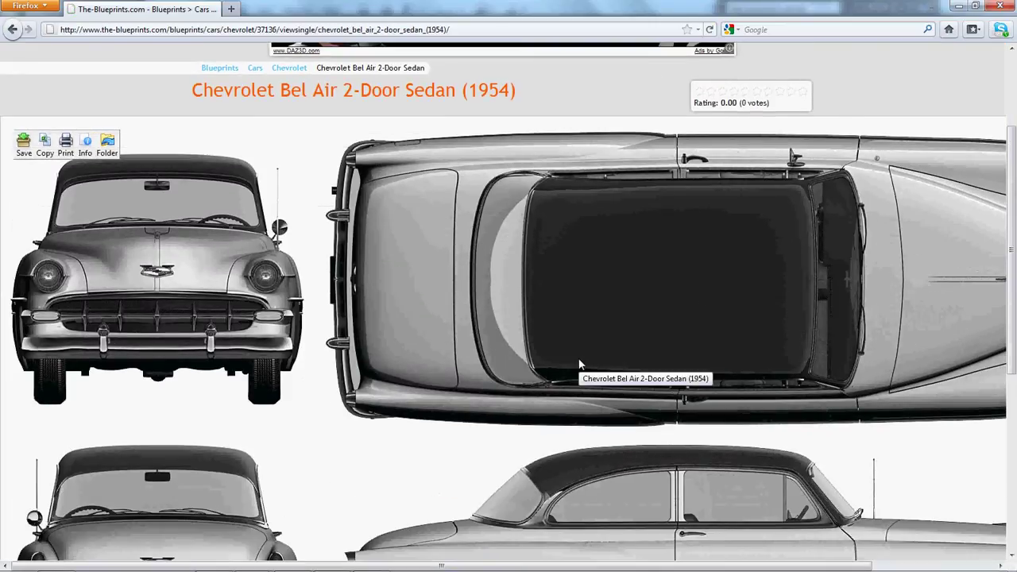
scroll(578, 359, "down", 6)
scroll(575, 357, "up", 3)
scroll(575, 352, "up", 2)
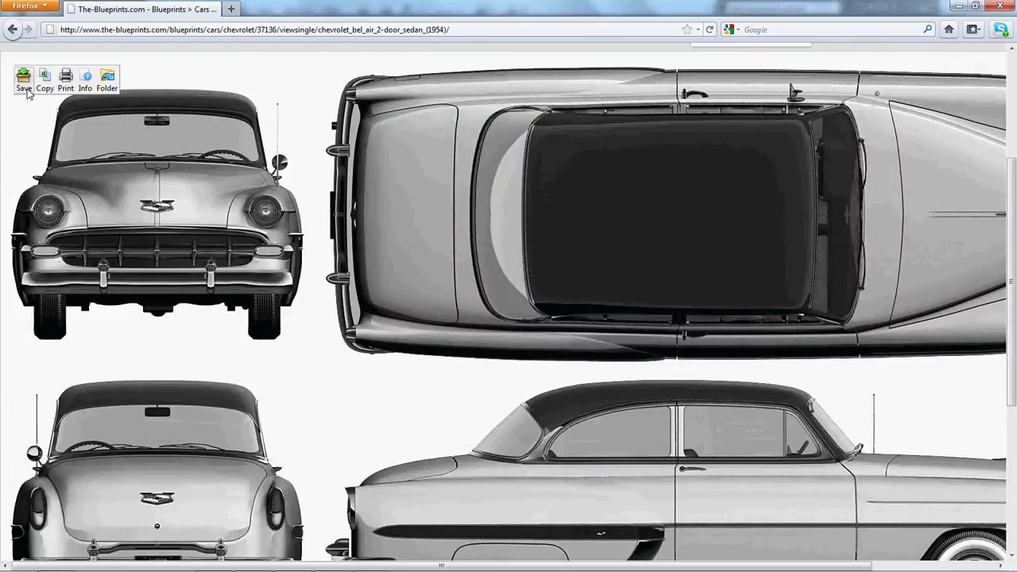
left_click(47, 8)
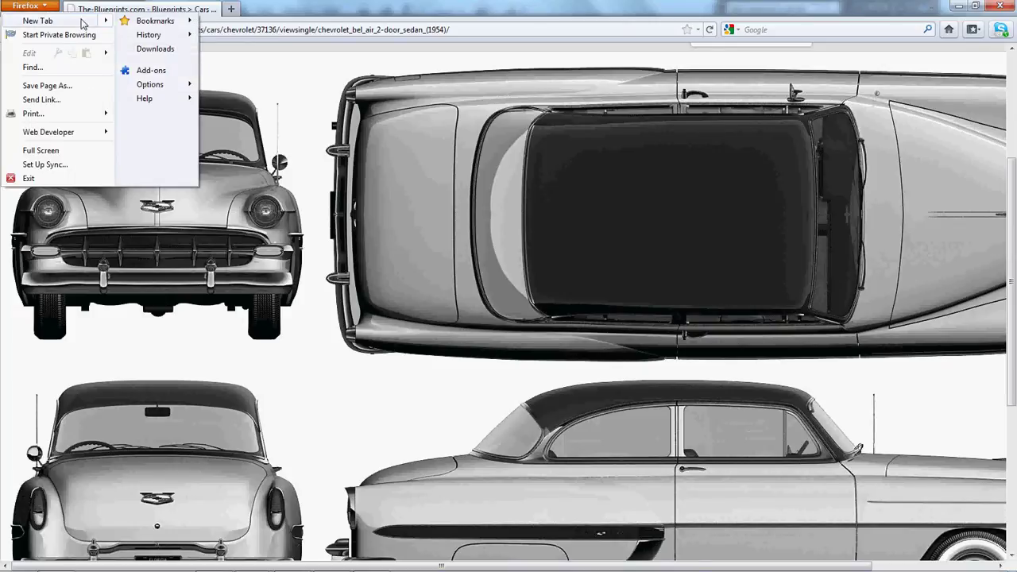
left_click(155, 70)
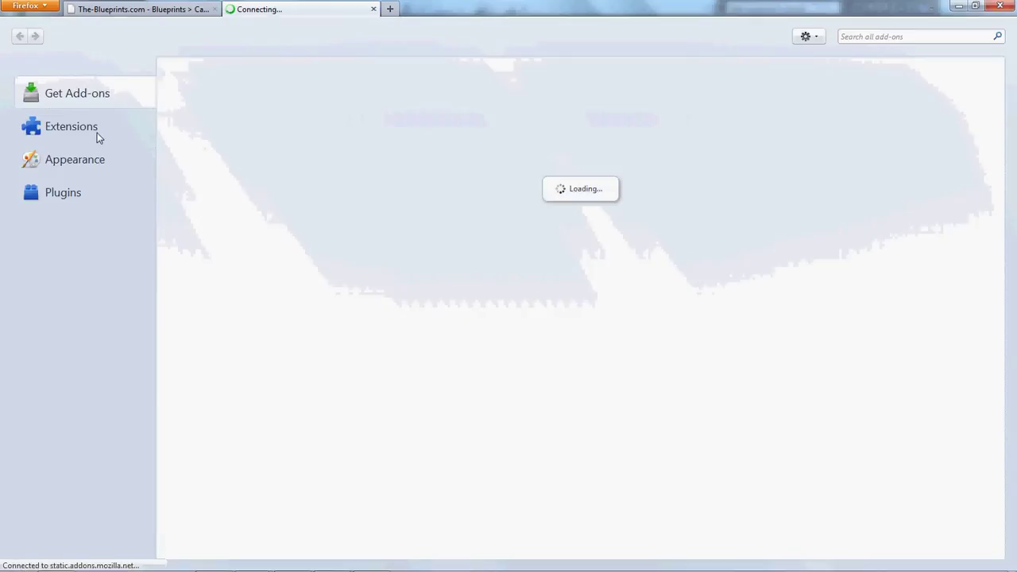
left_click(373, 9)
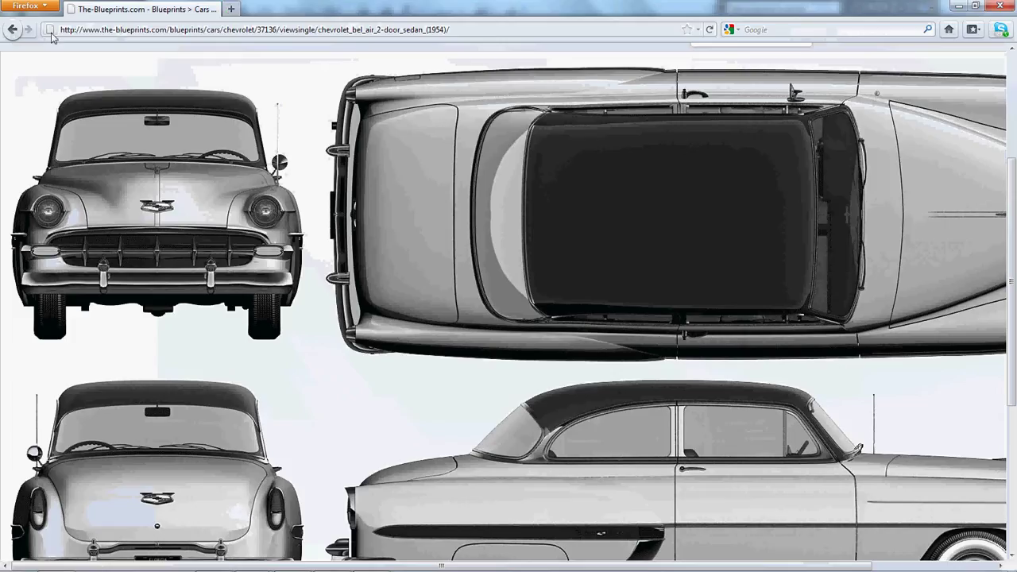
left_click(46, 8)
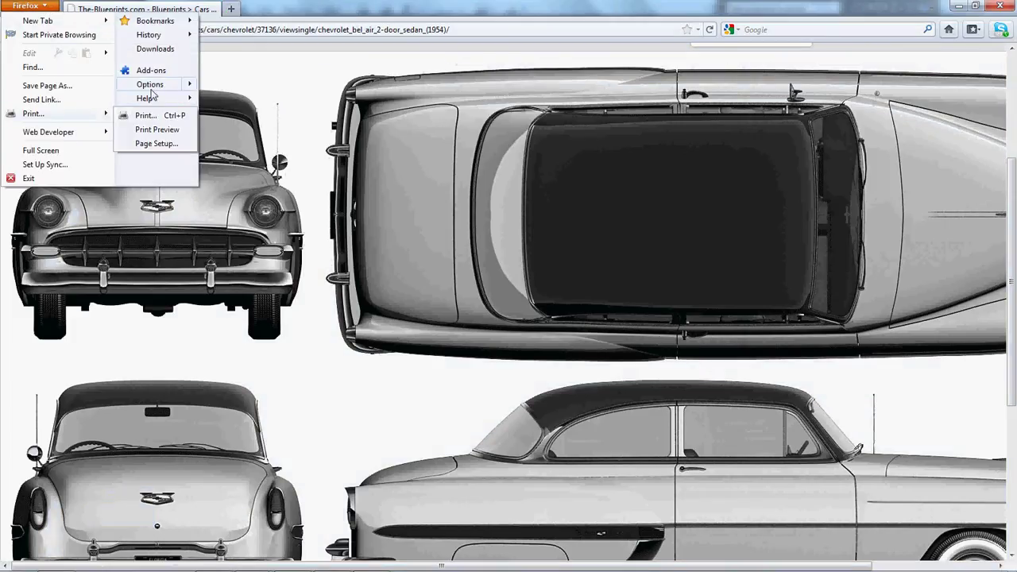
mouse_move(155, 86)
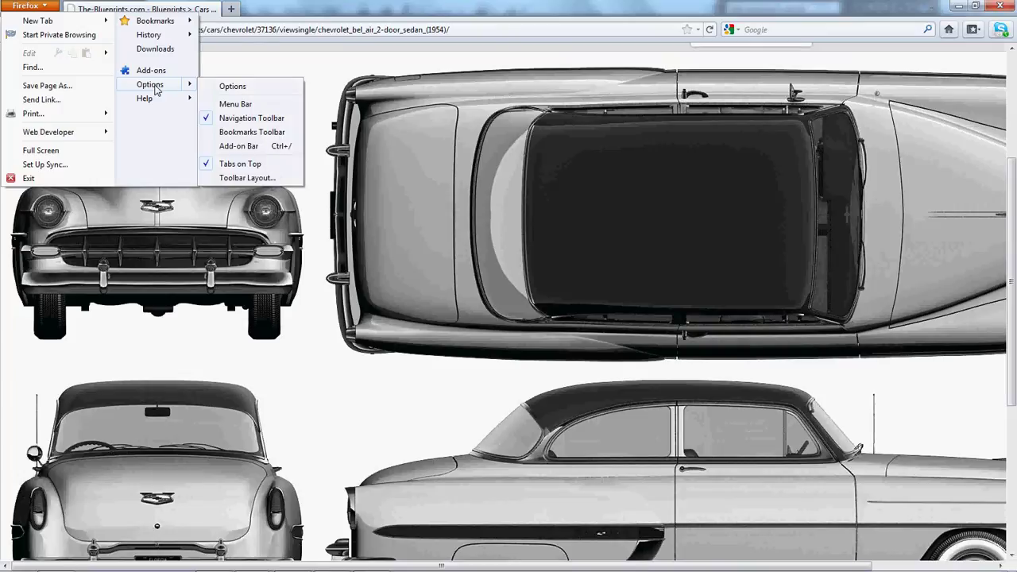
mouse_move(169, 37)
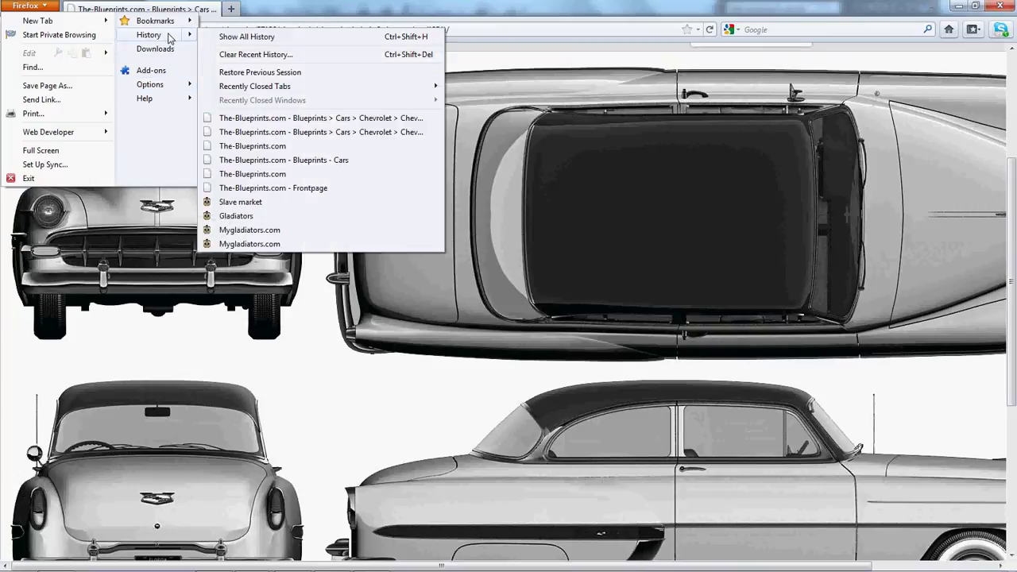
left_click(160, 157)
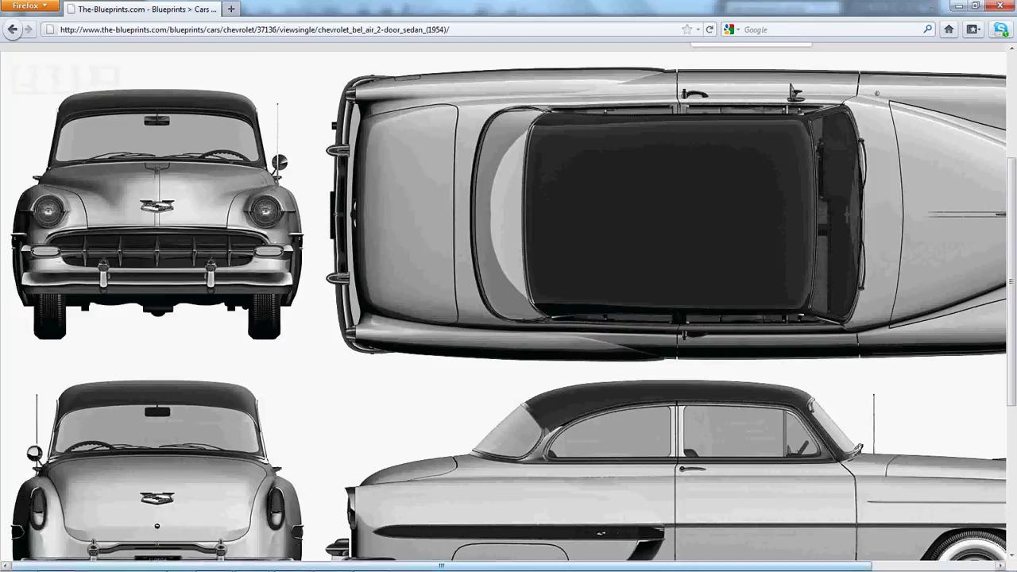
Step: Switch to Photoshop, create a 1741 x 917 pixel document from the Clipboard preset and paste the copied Bel Air blueprint into it
mouse_move(181, 565)
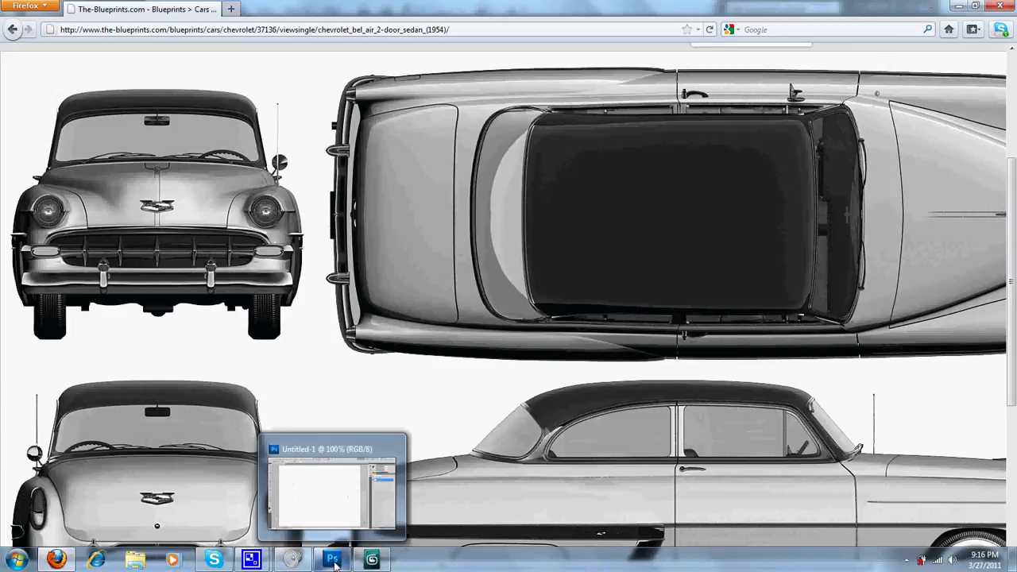
left_click(334, 562)
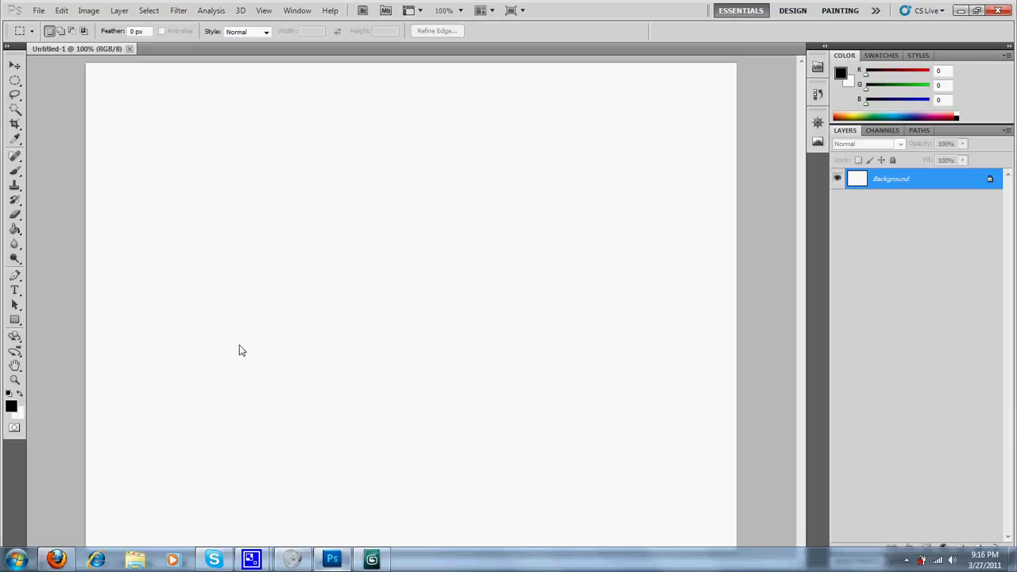
left_click(40, 13)
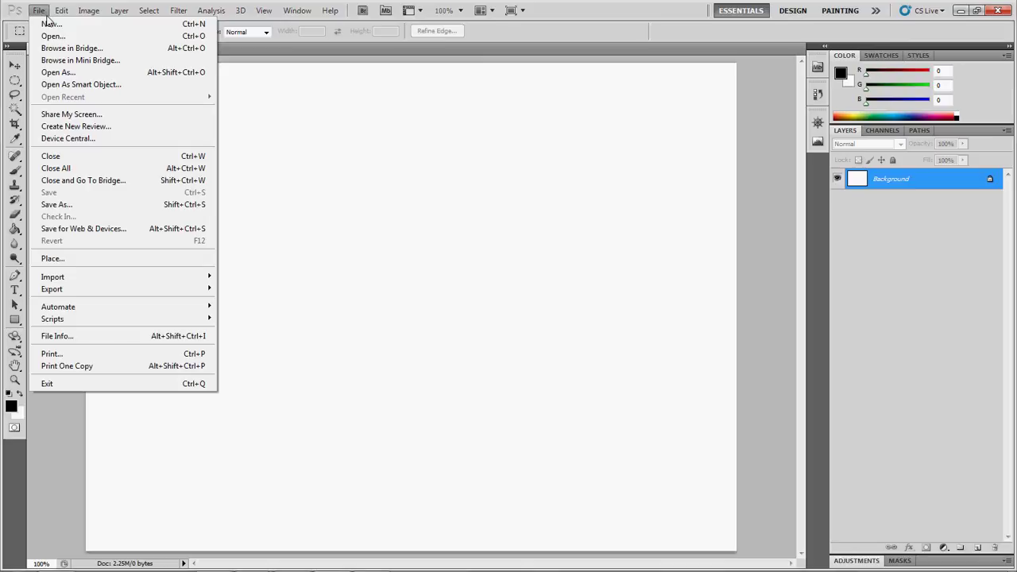
left_click(49, 29)
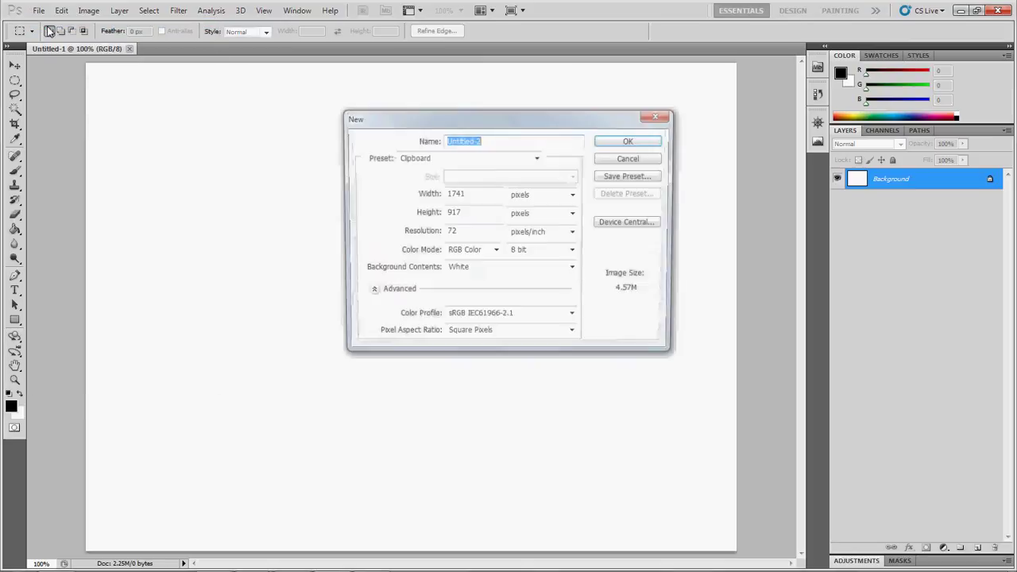
left_click(648, 143)
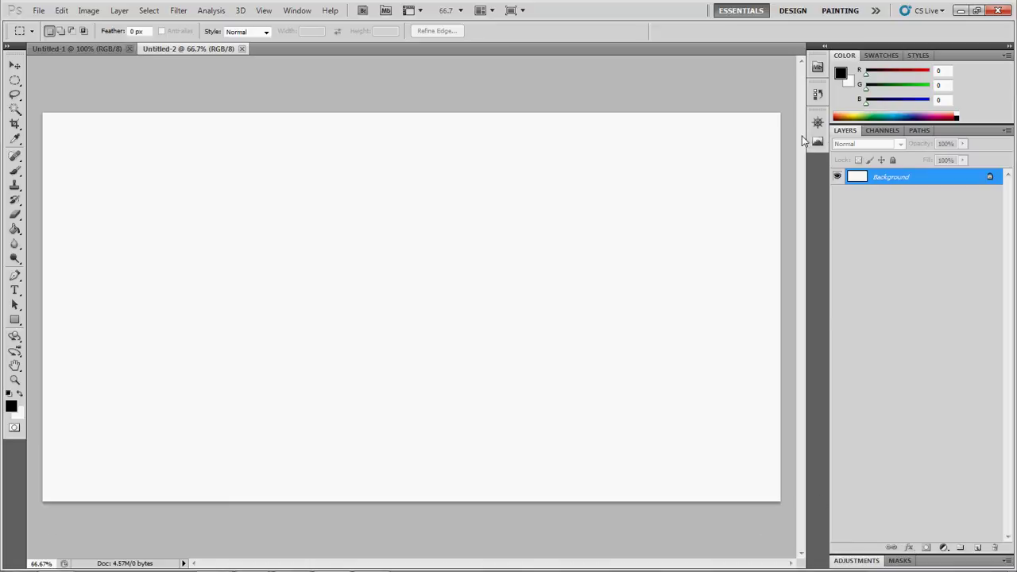
key("ctrl+v")
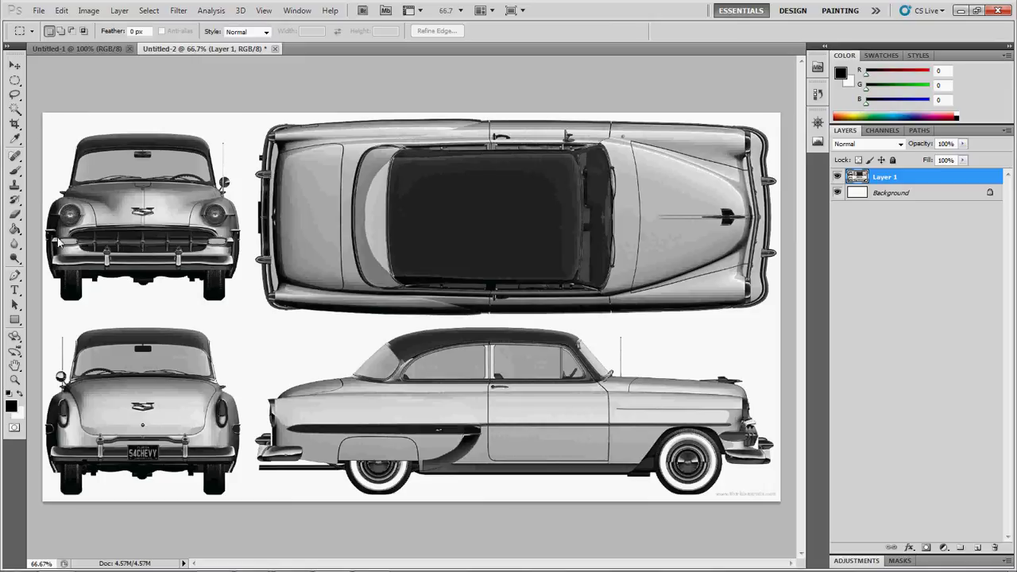
Step: Copy the left halves of the front and rear views together into a new 236 x 917 pixel document
left_click_drag(43, 112, 142, 511)
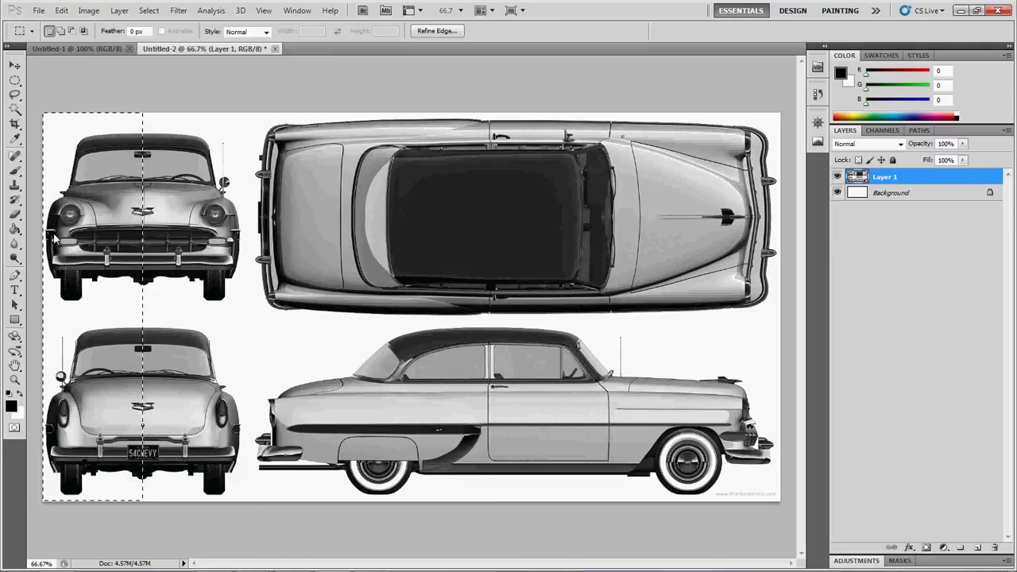
left_click(38, 11)
left_click(44, 24)
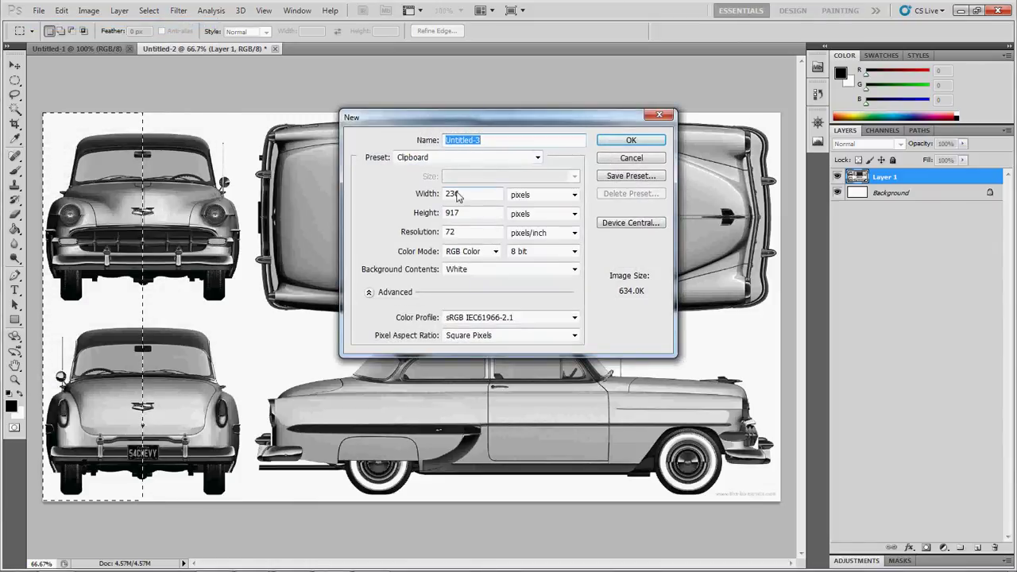
left_click(630, 141)
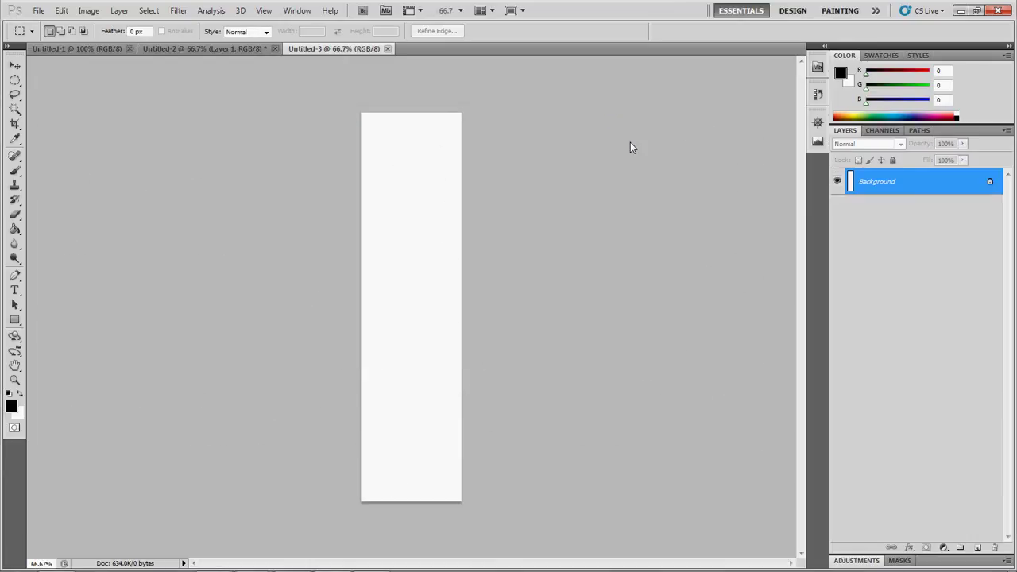
key("ctrl+v")
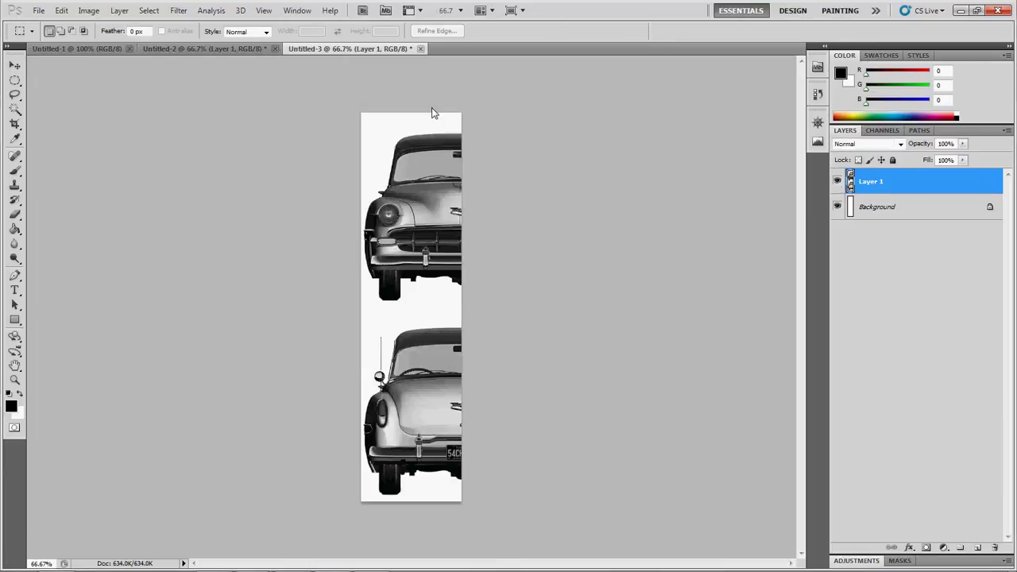
Step: Select the upper half of the car's top view in the full blueprint and copy it into a new 1245 x 248 pixel document
left_click(167, 49)
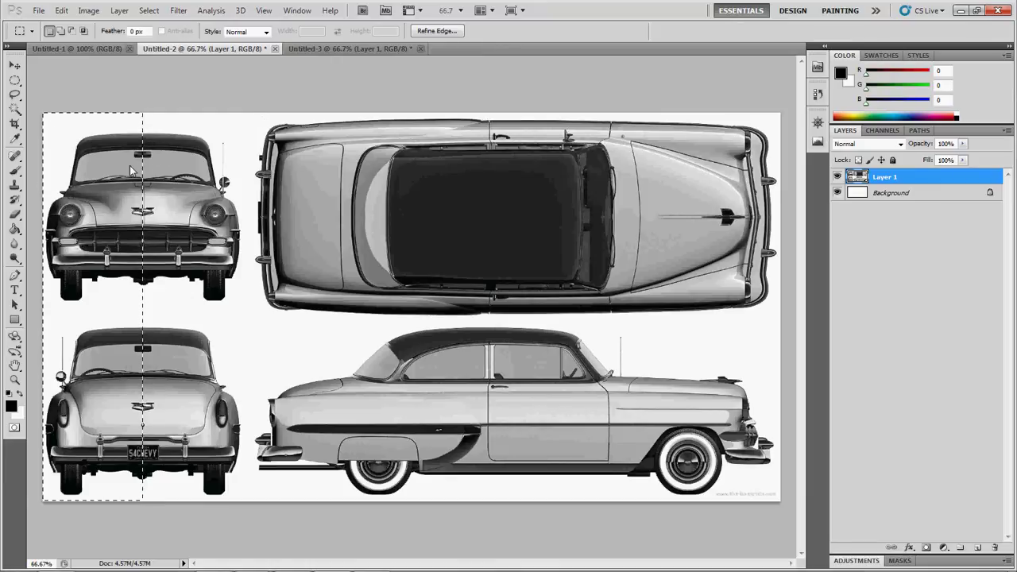
left_click_drag(128, 167, 338, 168)
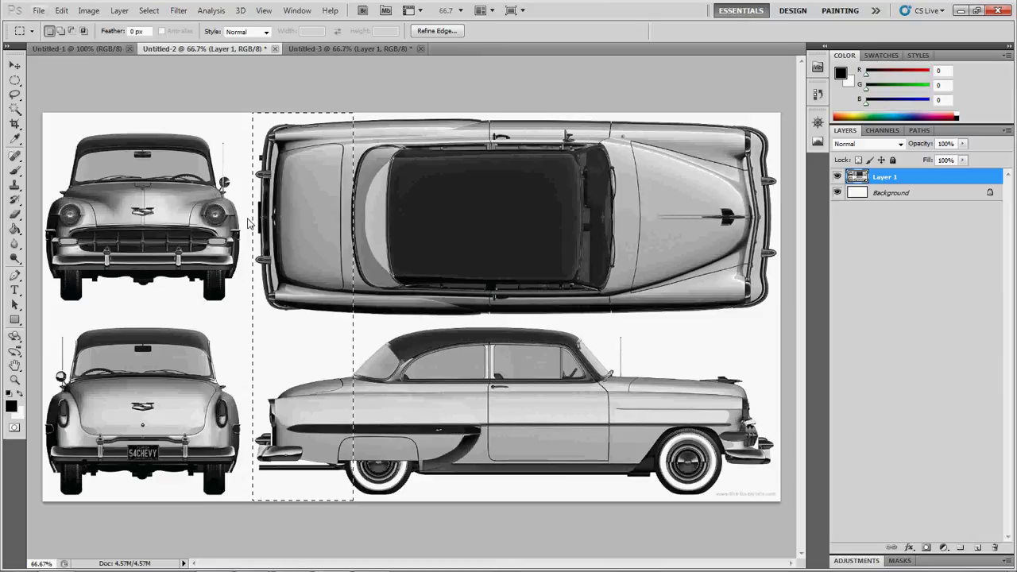
left_click_drag(248, 218, 603, 570)
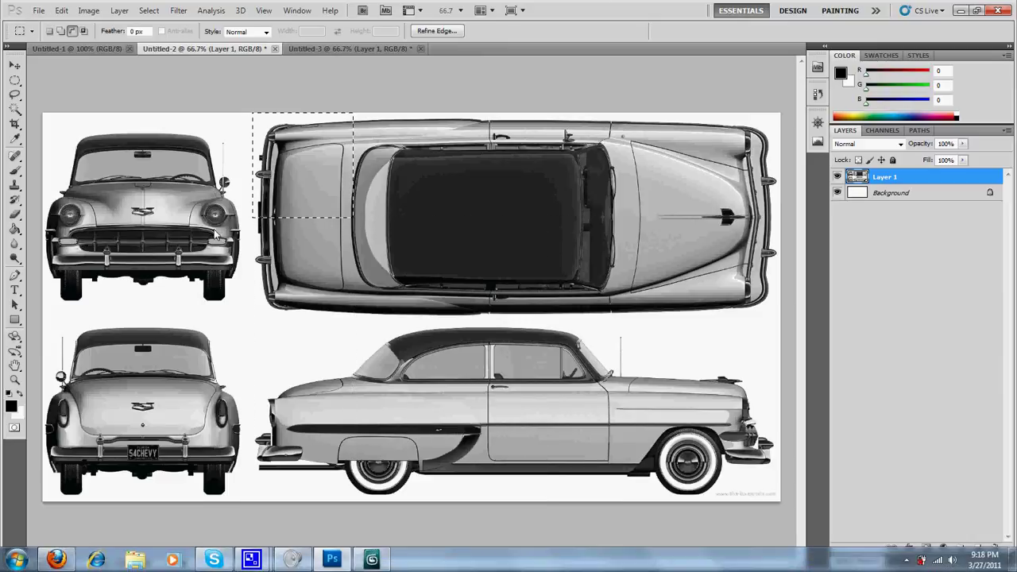
left_click_drag(333, 113, 821, 218)
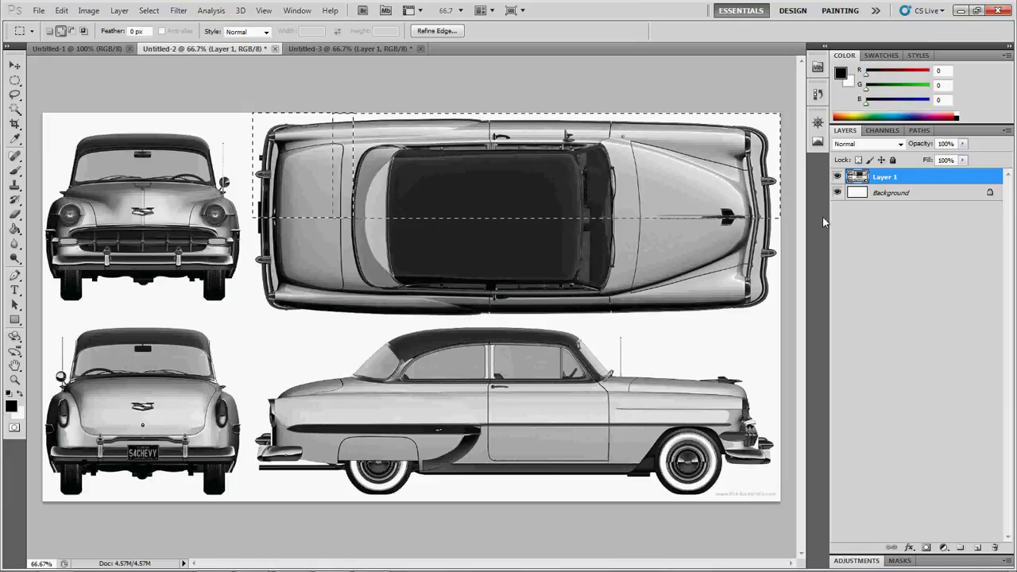
left_click_drag(823, 217, 823, 217)
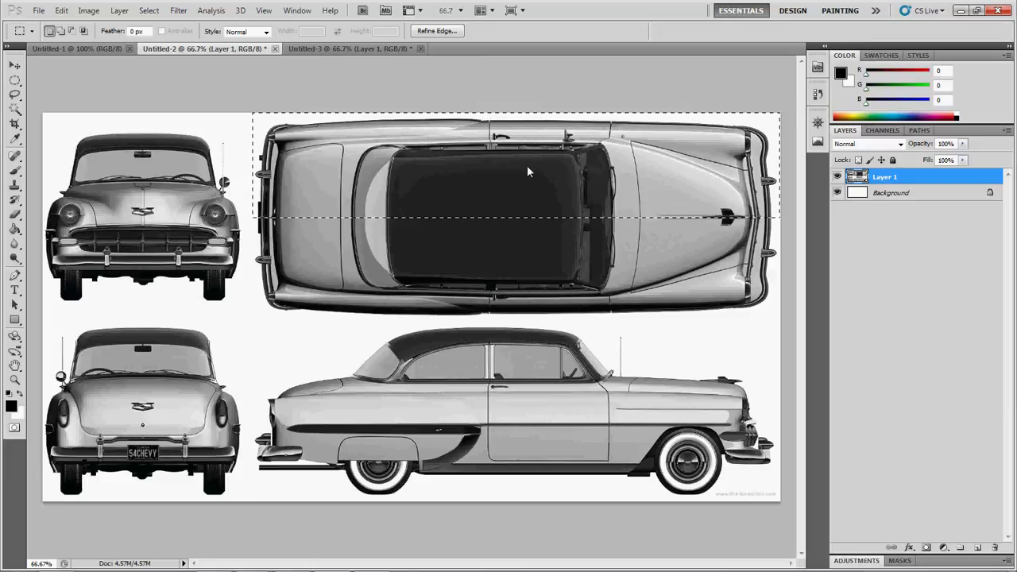
key("ctrl+n")
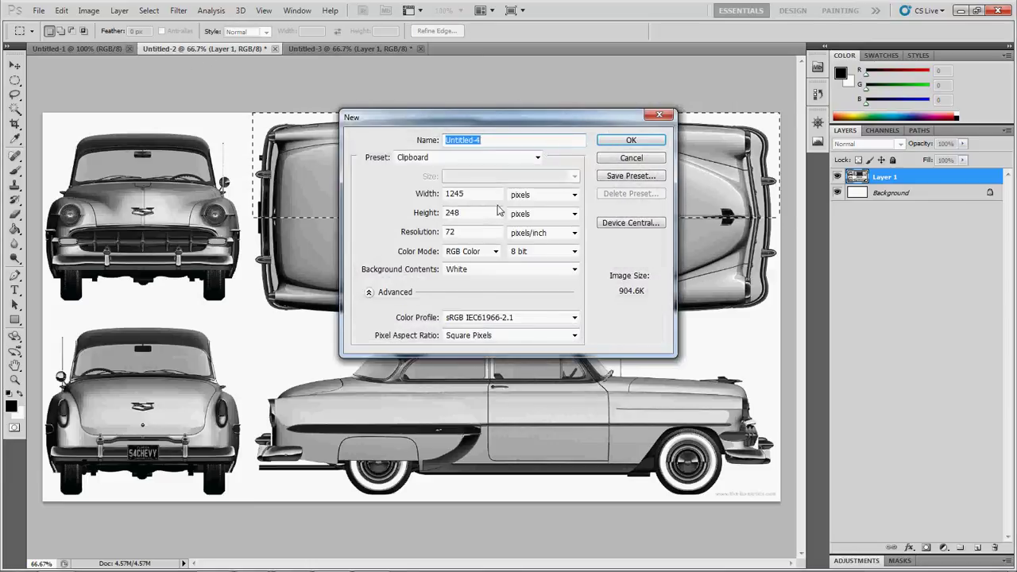
left_click(603, 143)
key("ctrl+v")
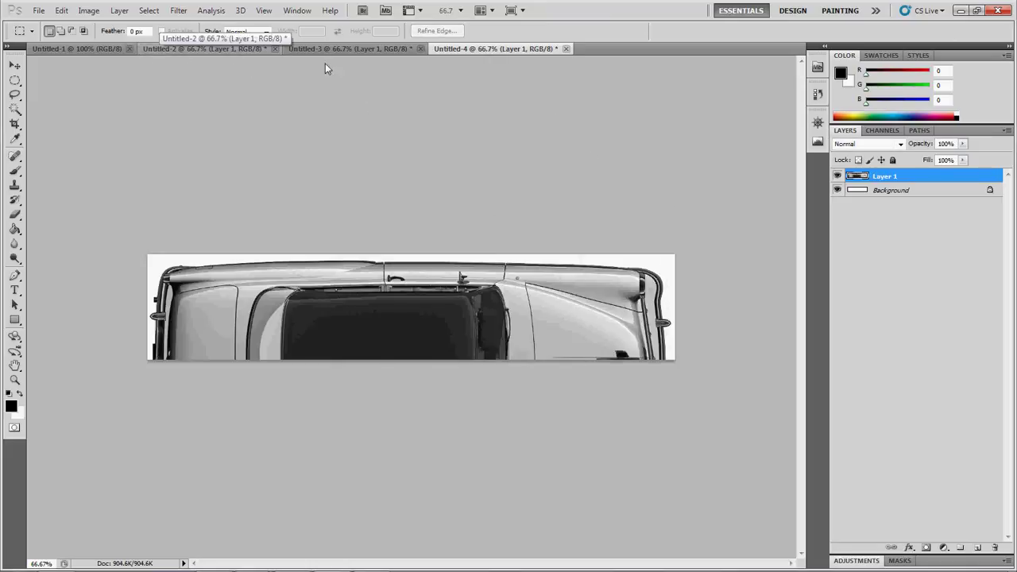
Step: Select the whole side view in the full blueprint and copy it into a new document of matching size
left_click(354, 50)
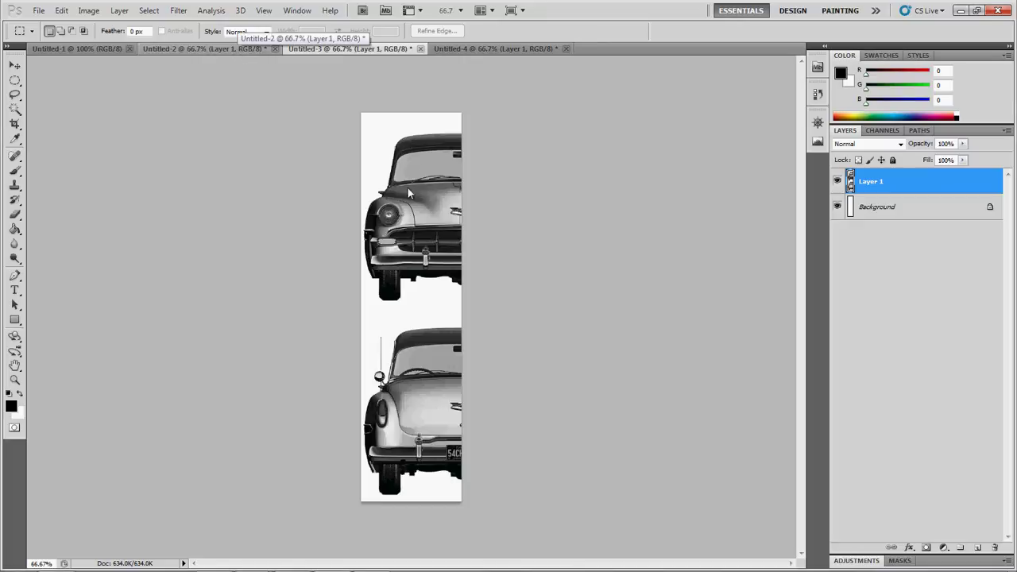
left_click(209, 49)
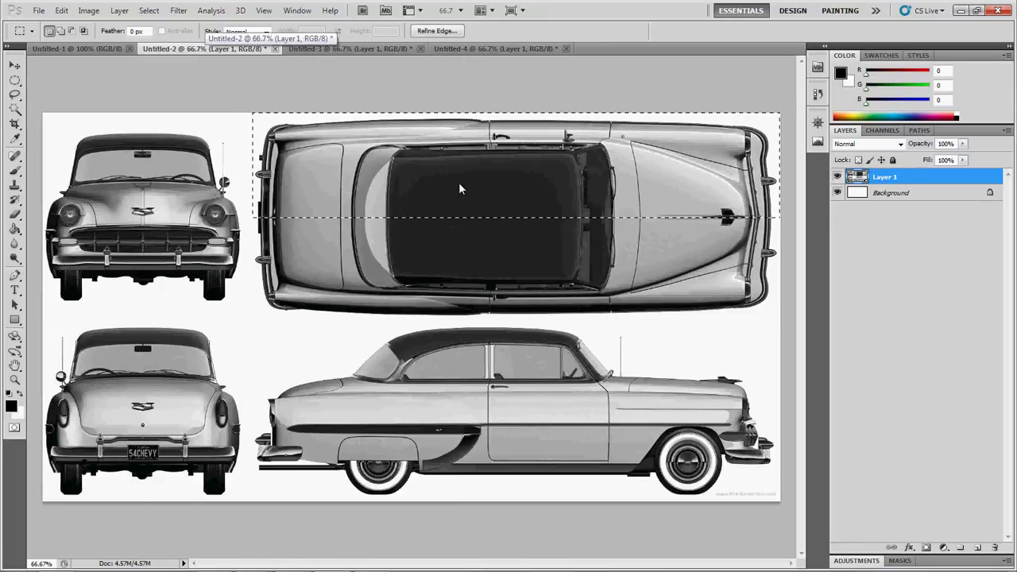
left_click_drag(458, 188, 490, 399)
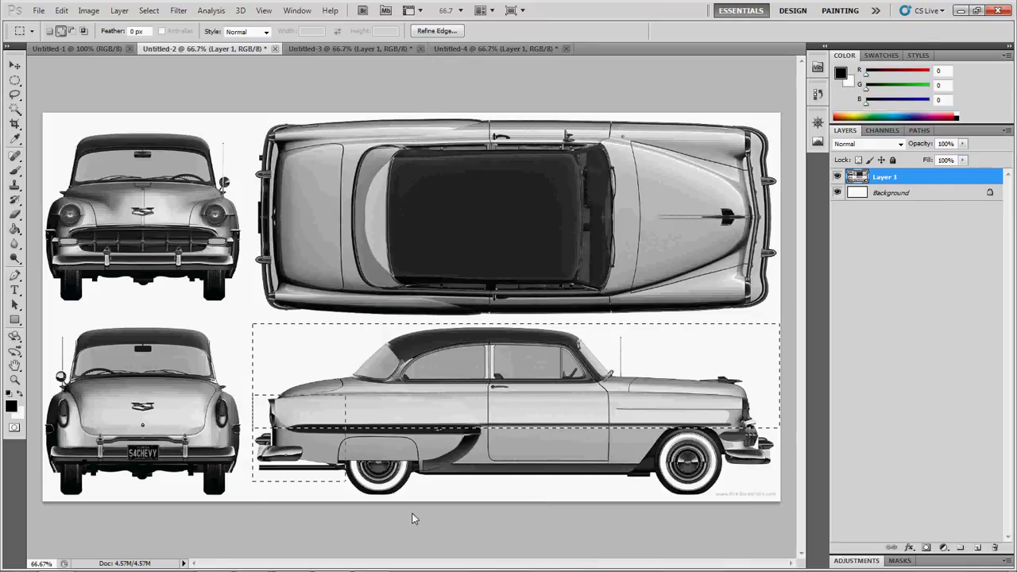
left_click_drag(780, 428, 839, 549)
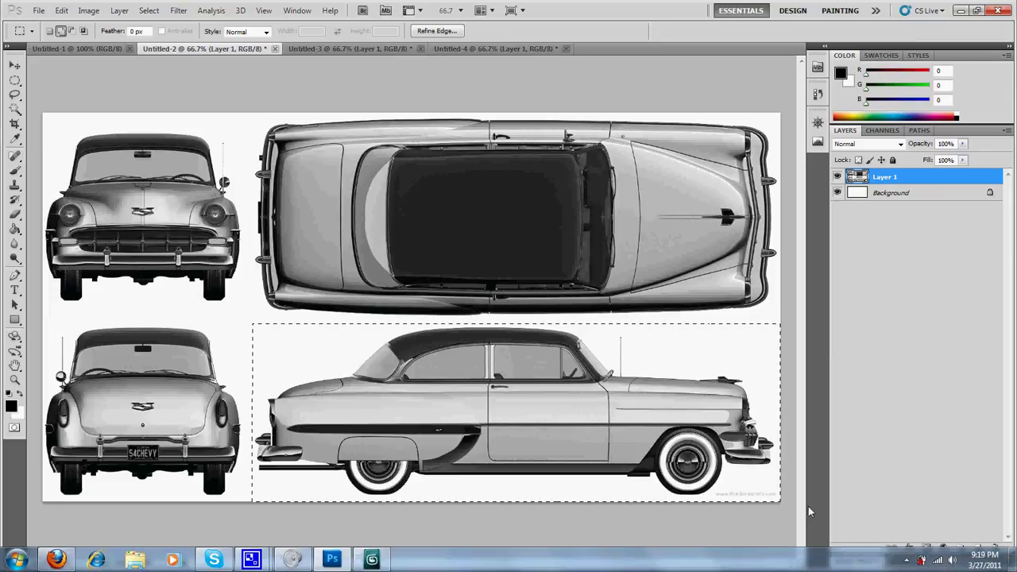
left_click_drag(199, 355, 253, 504)
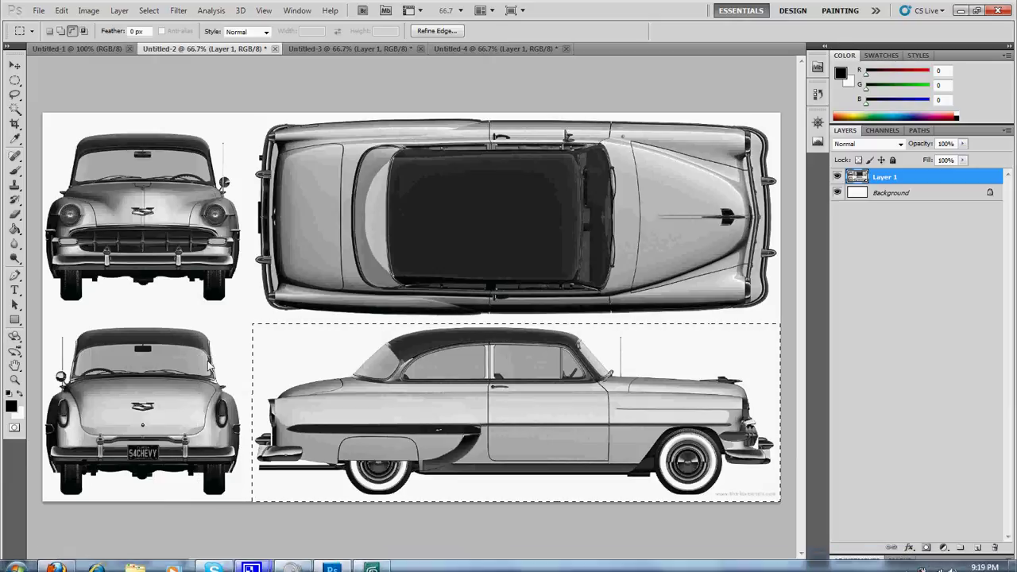
left_click_drag(208, 360, 250, 542)
left_click_drag(208, 370, 251, 542)
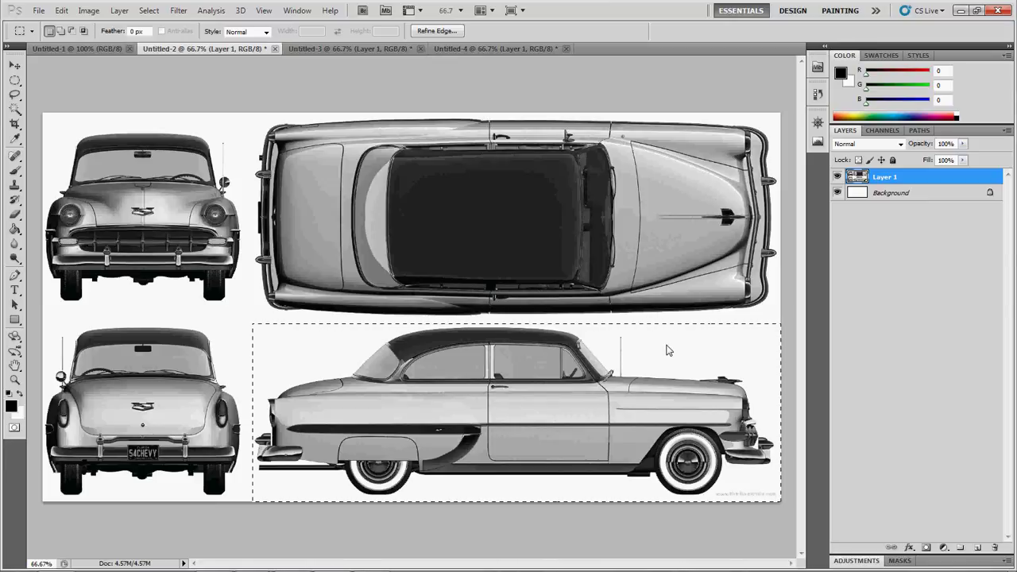
key("ctrl+n")
key("Return")
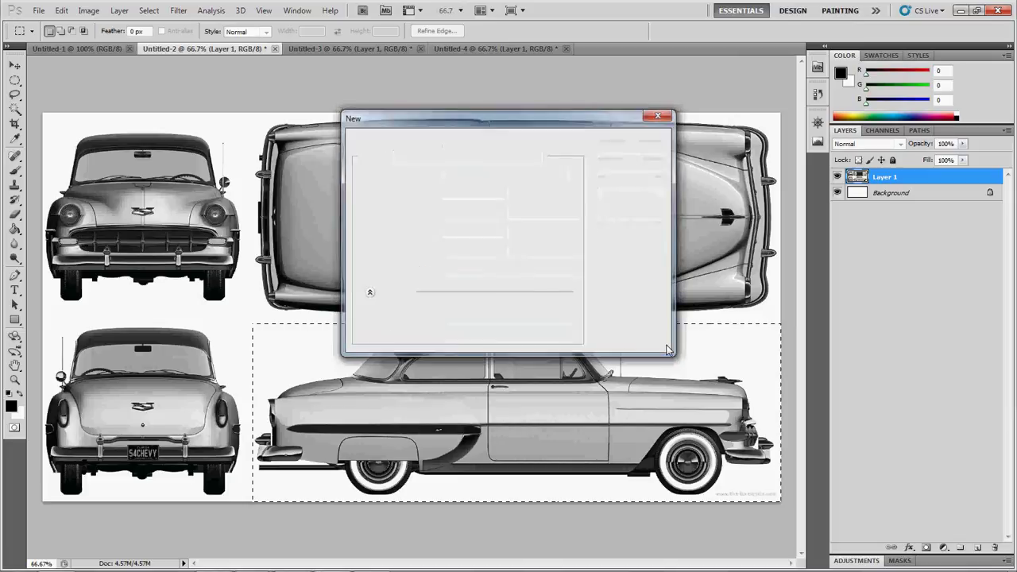
key("ctrl+v")
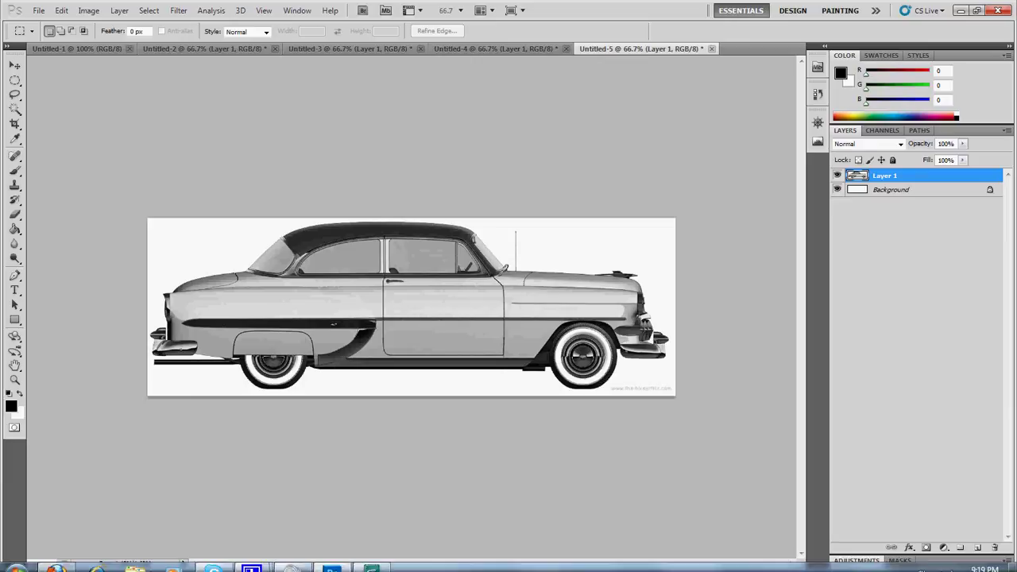
Step: Copy the half front view out of the combined front and rear document into its own new document
mouse_move(294, 563)
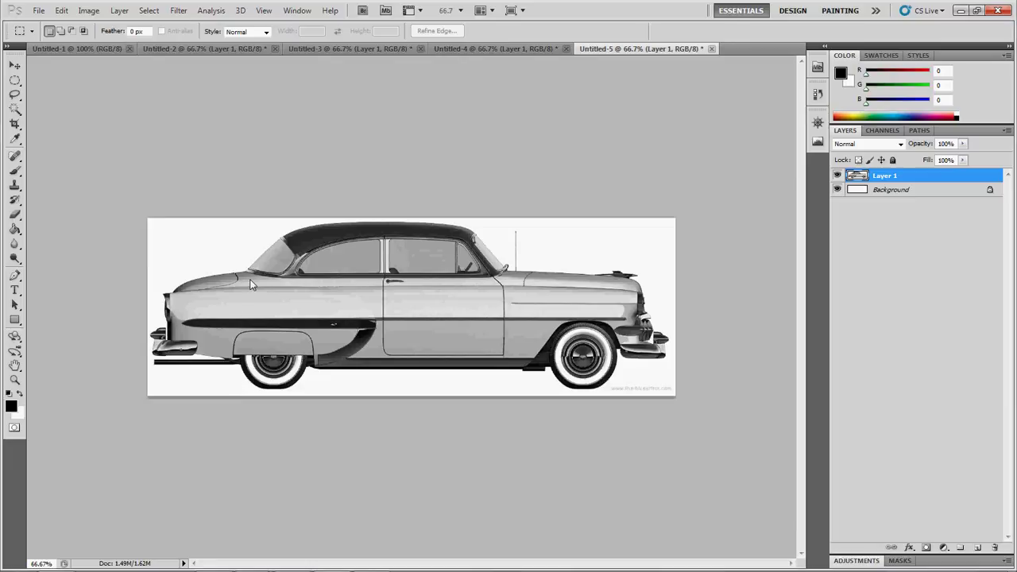
left_click(243, 49)
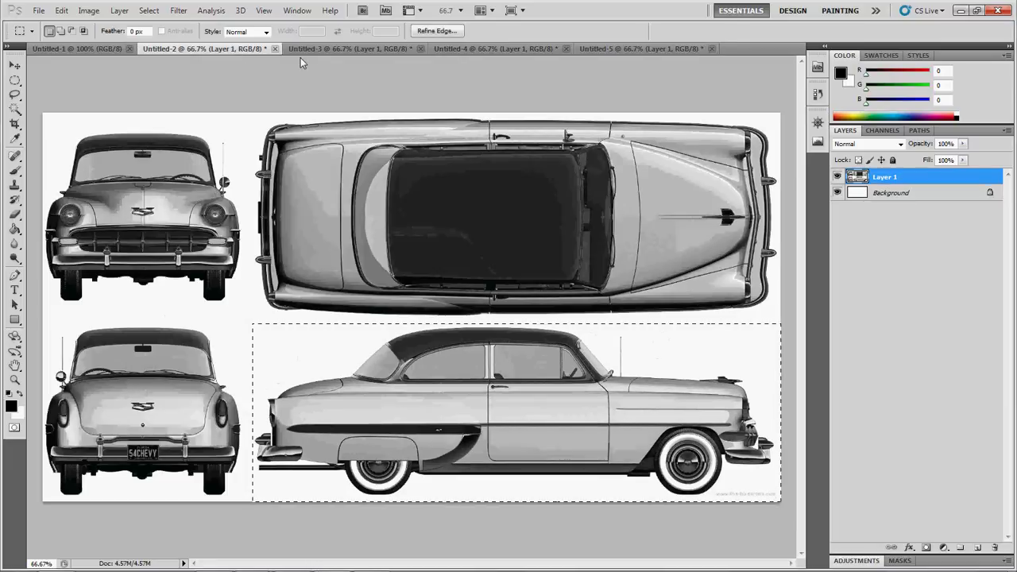
left_click(311, 51)
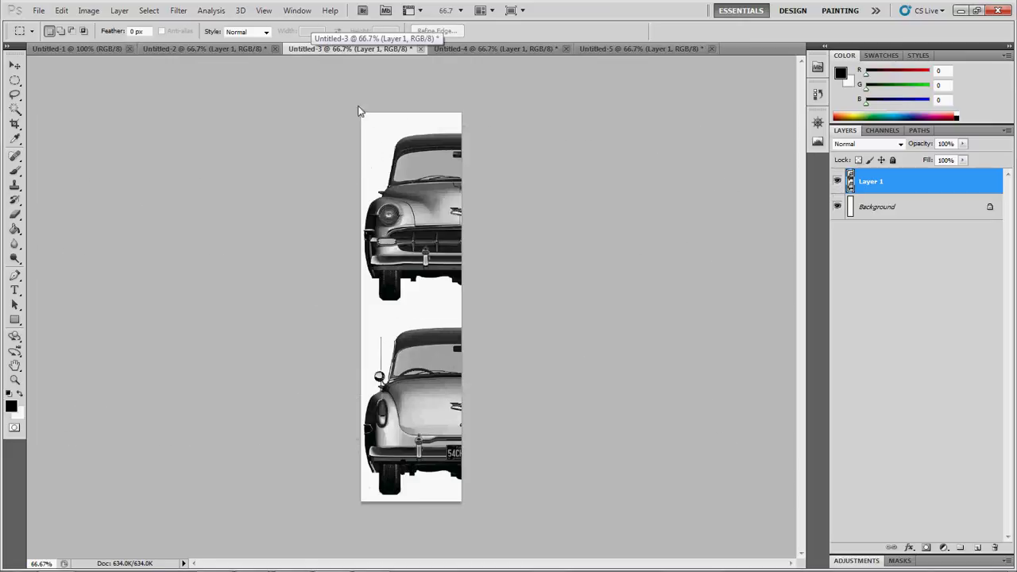
left_click_drag(358, 111, 514, 303)
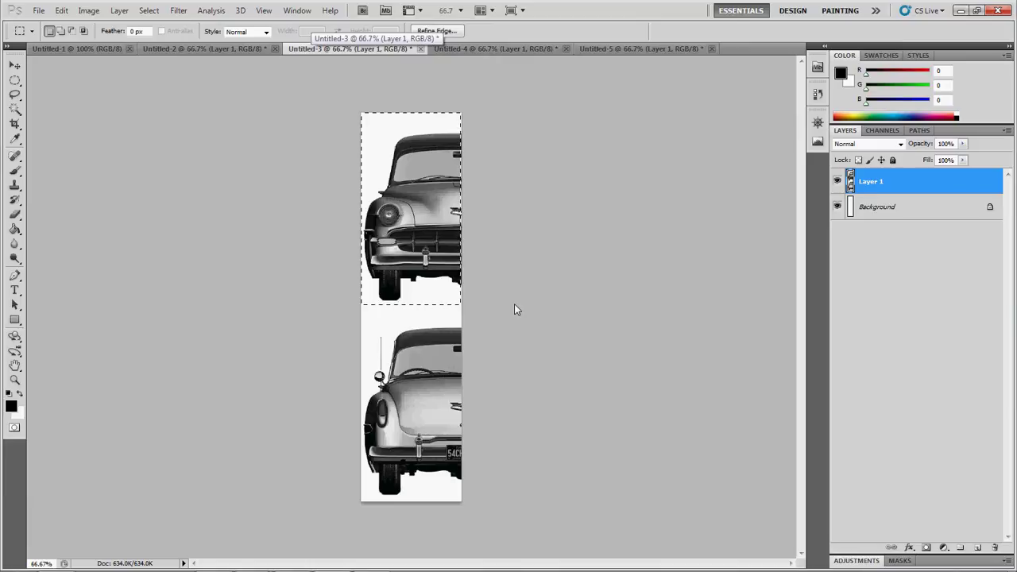
key("ctrl+n")
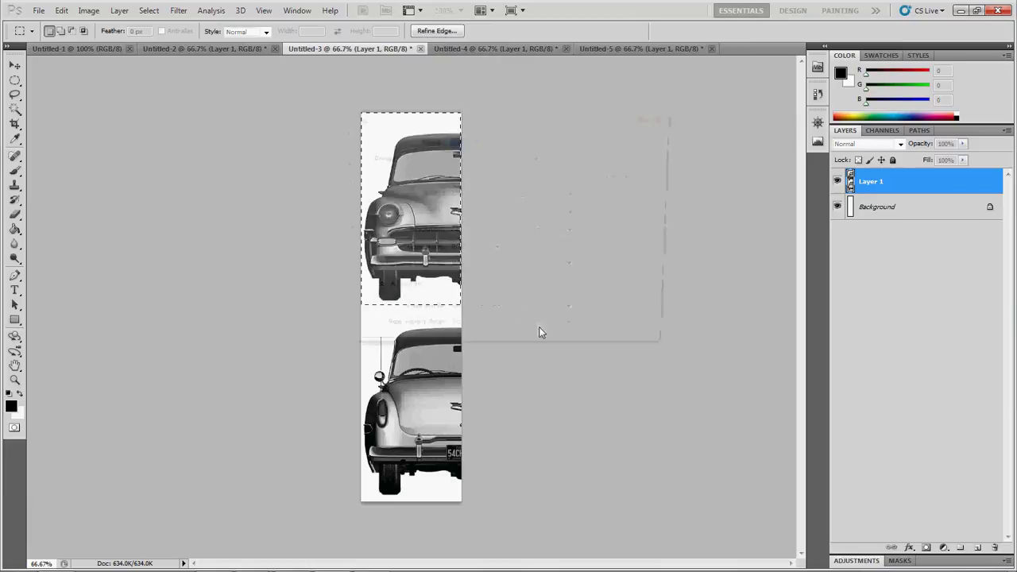
left_click(626, 140)
key("ctrl+v")
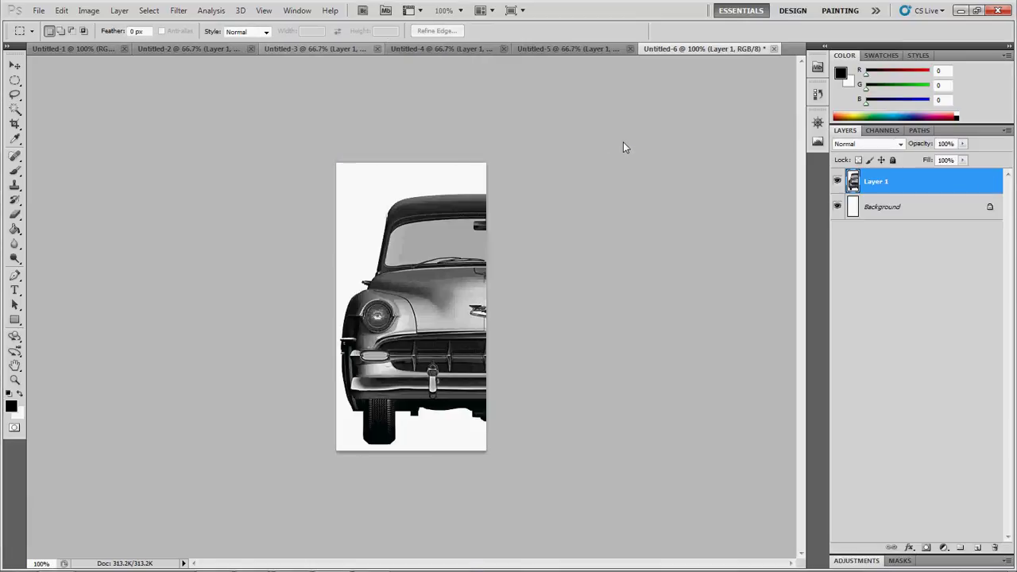
Step: Move the selection in the combined document down over the half rear view and copy that area into a new document
left_click(534, 50)
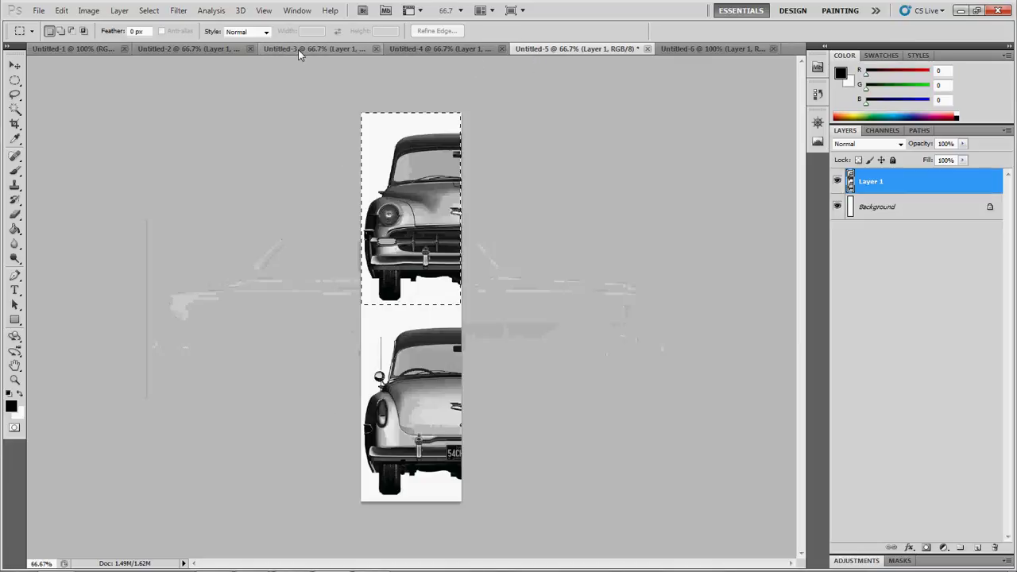
left_click(298, 50)
left_click_drag(408, 187, 407, 384)
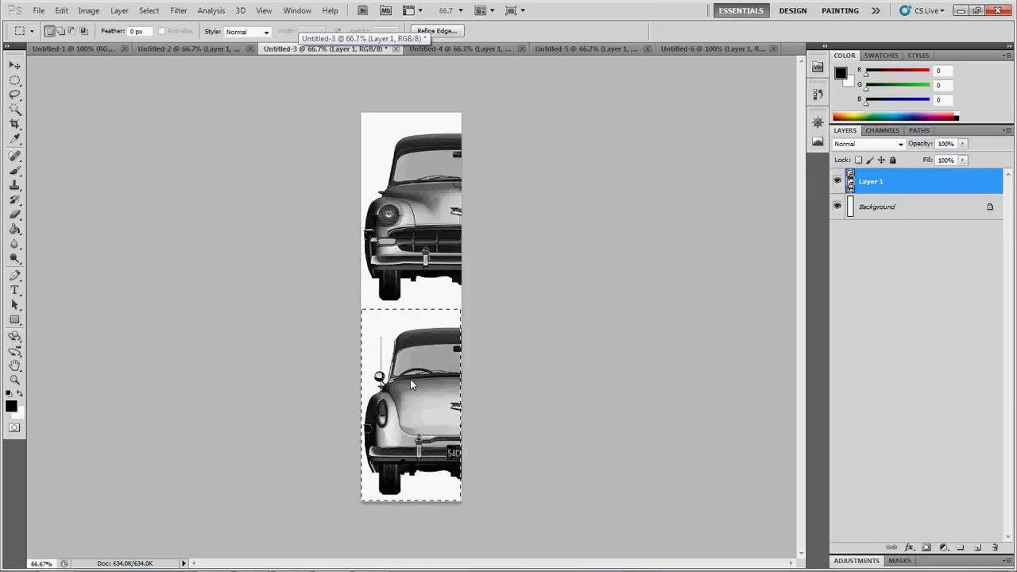
key("ctrl+c")
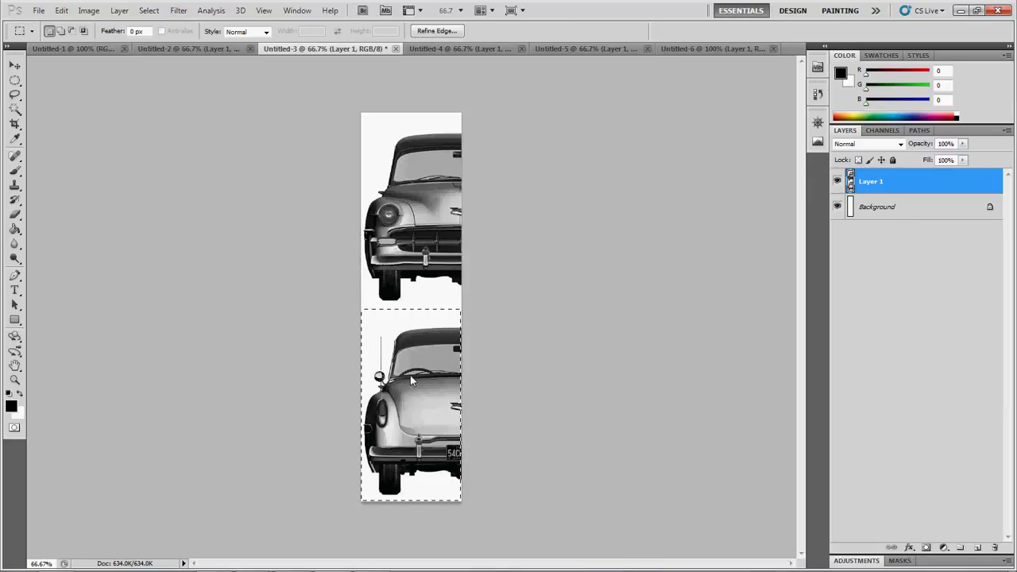
key("ctrl+n")
key("Return")
key("ctrl+v")
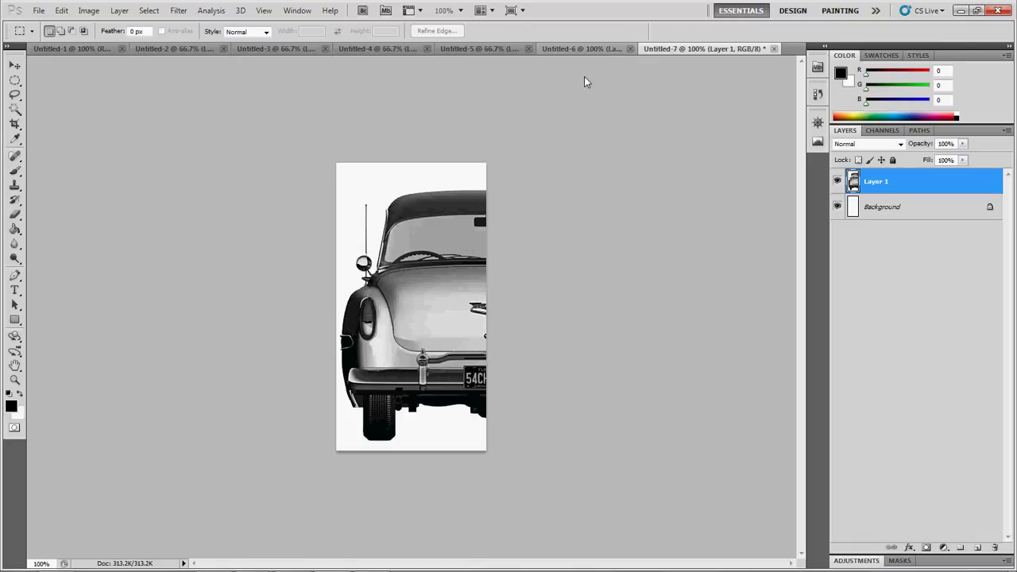
Step: Set up the half rear view's web export as a JPEG with quality 100
key("ctrl+alt+shift+s")
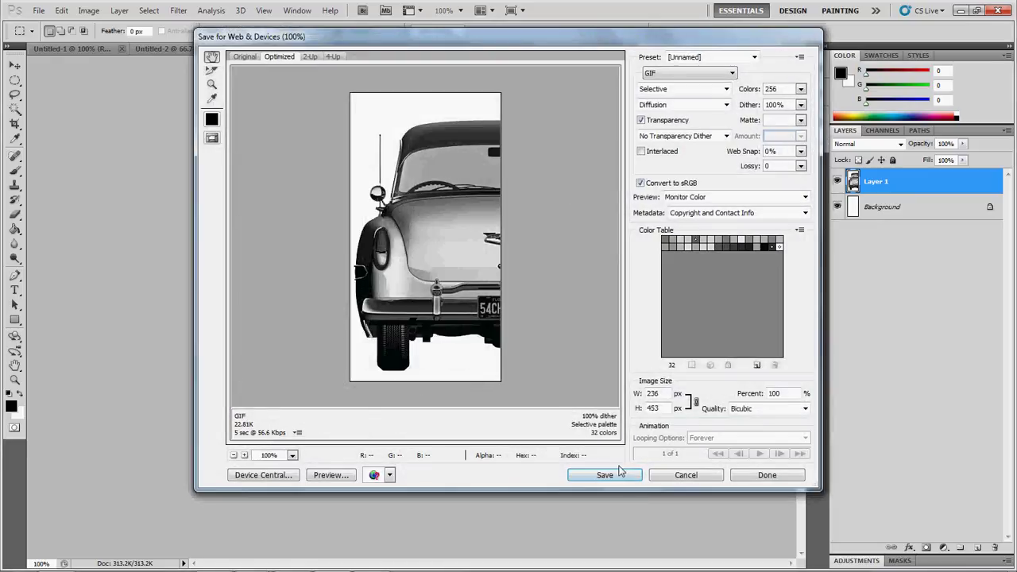
left_click(729, 73)
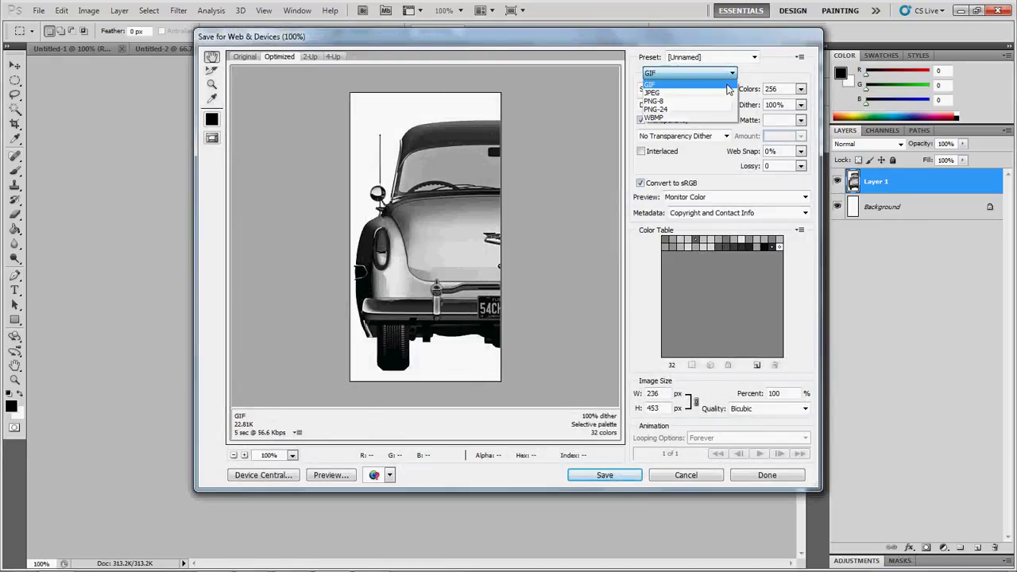
left_click(726, 93)
left_click(801, 89)
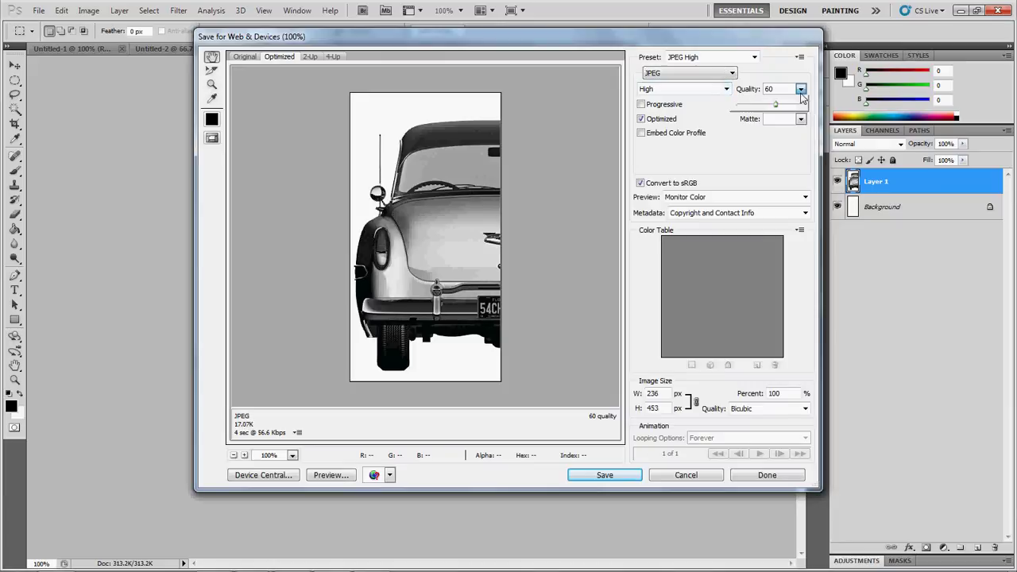
left_click_drag(775, 104, 861, 118)
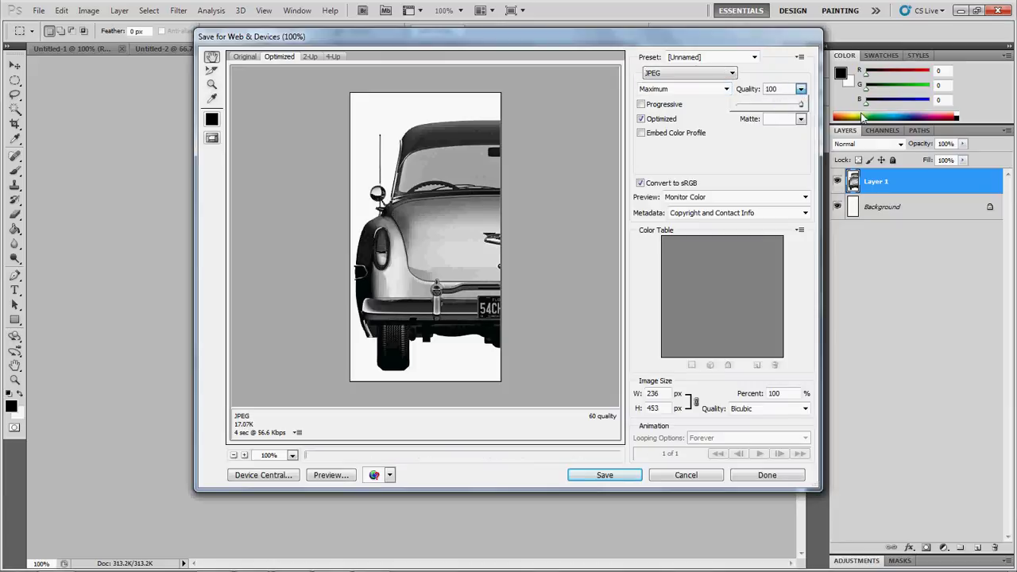
Step: Proceed to saving the optimized rear view and browse to the Data (E:) drive as its destination
left_click(623, 481)
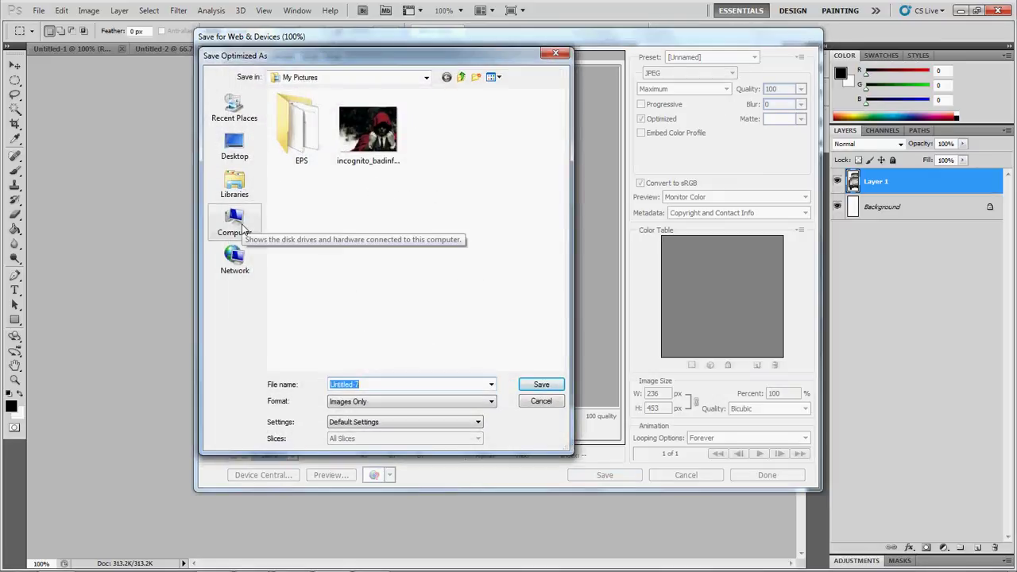
left_click(236, 187)
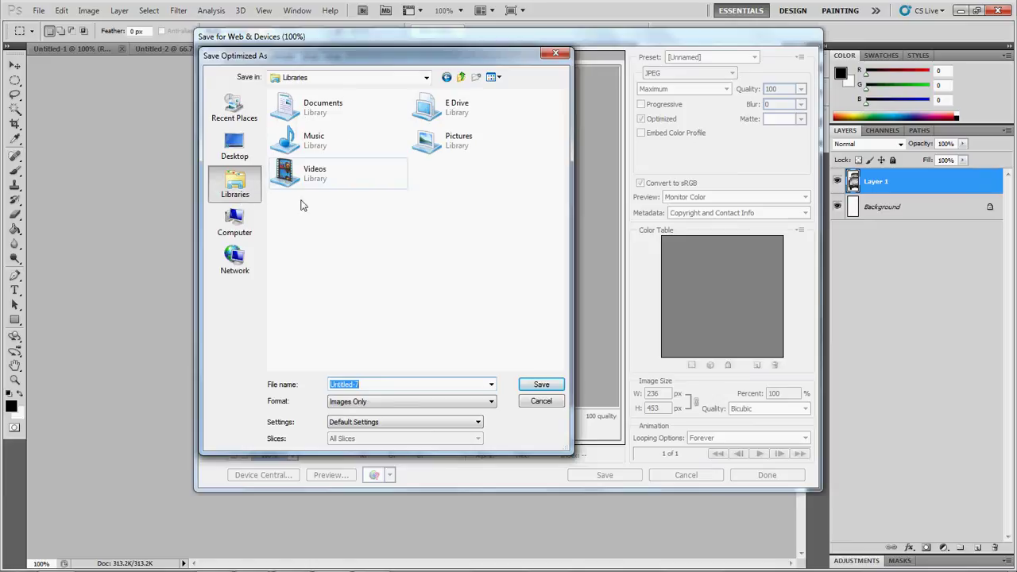
left_click(238, 224)
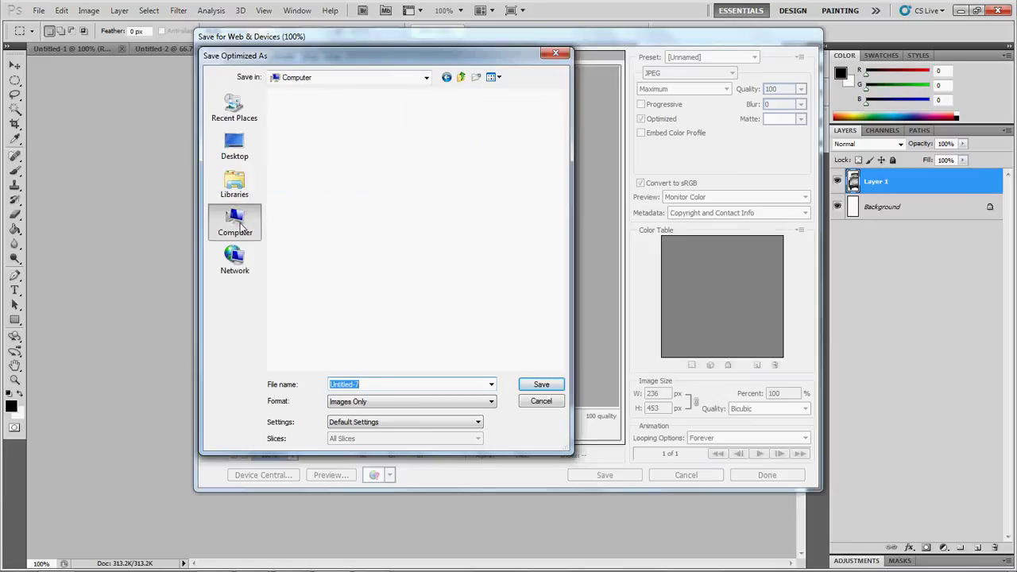
double_click(472, 131)
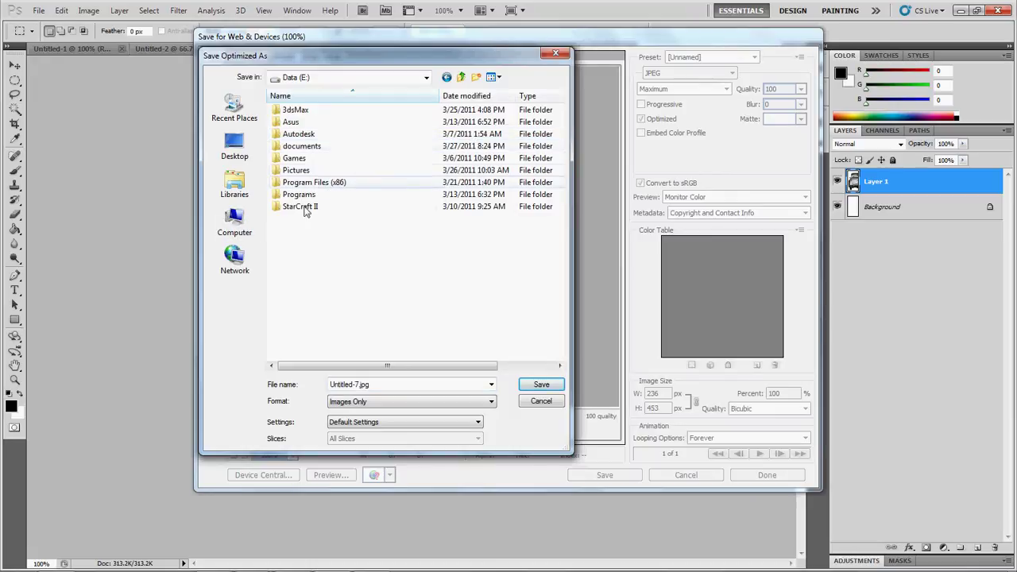
Step: Try to create a new folder named 3dsMax on the Data (E:) drive, declining to merge it with the existing folder
right_click(303, 236)
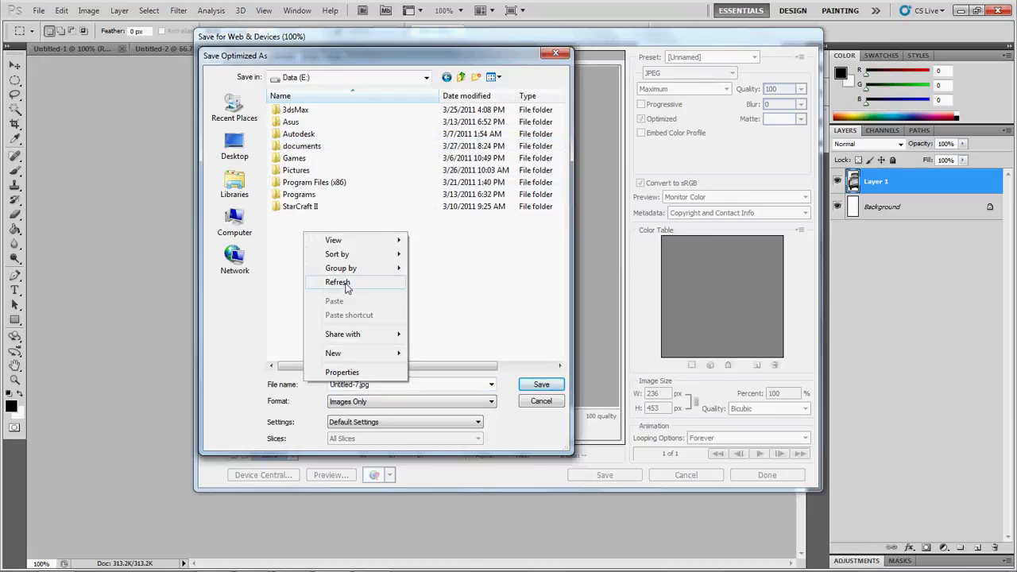
mouse_move(359, 354)
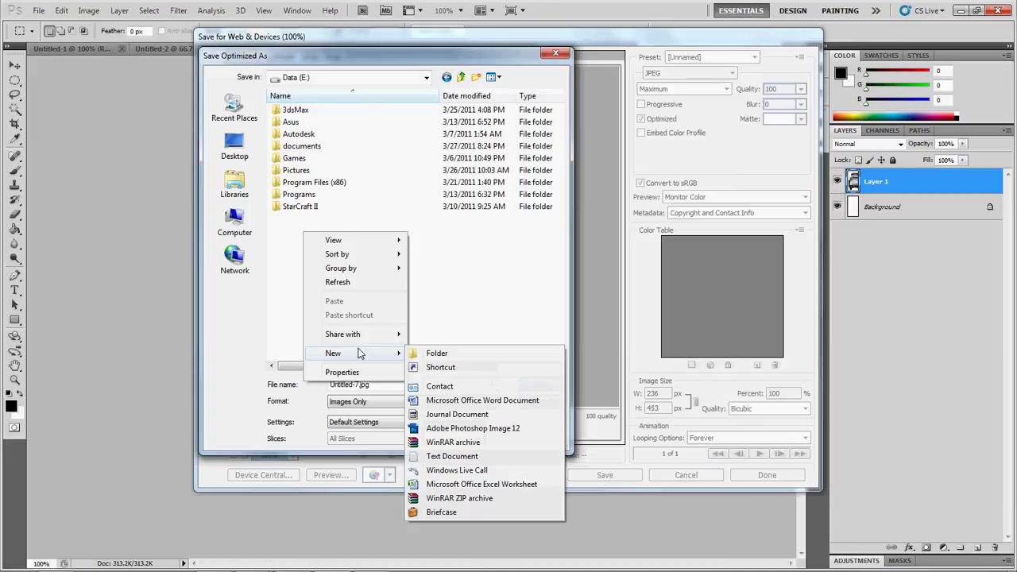
left_click(456, 352)
type("3d")
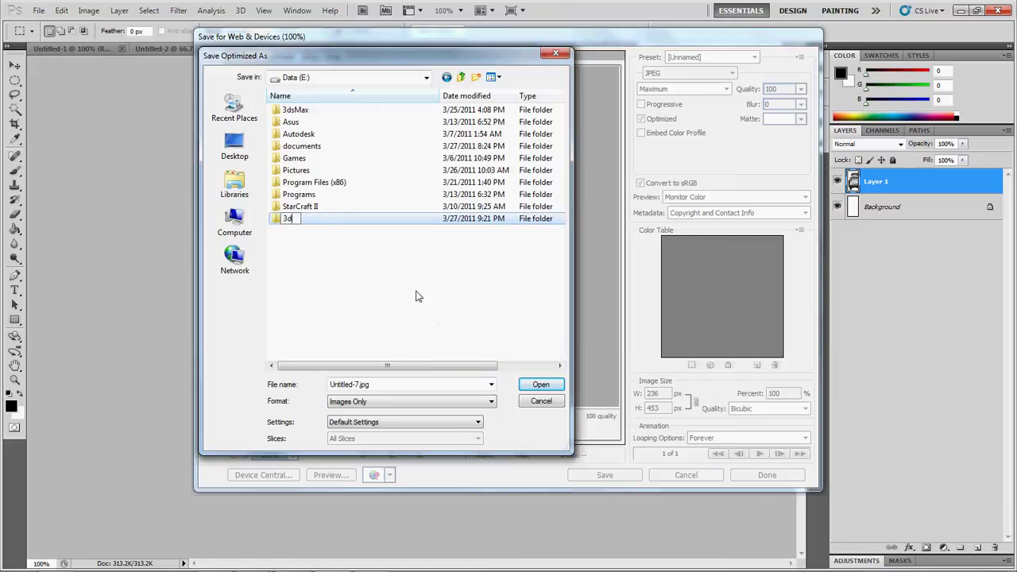
type("sMax")
key("Return")
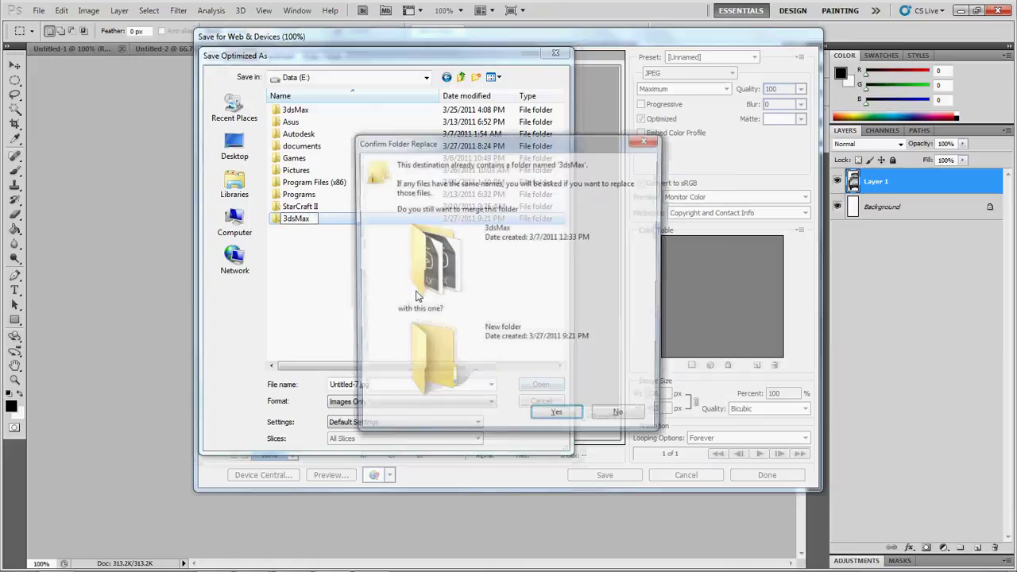
left_click(615, 420)
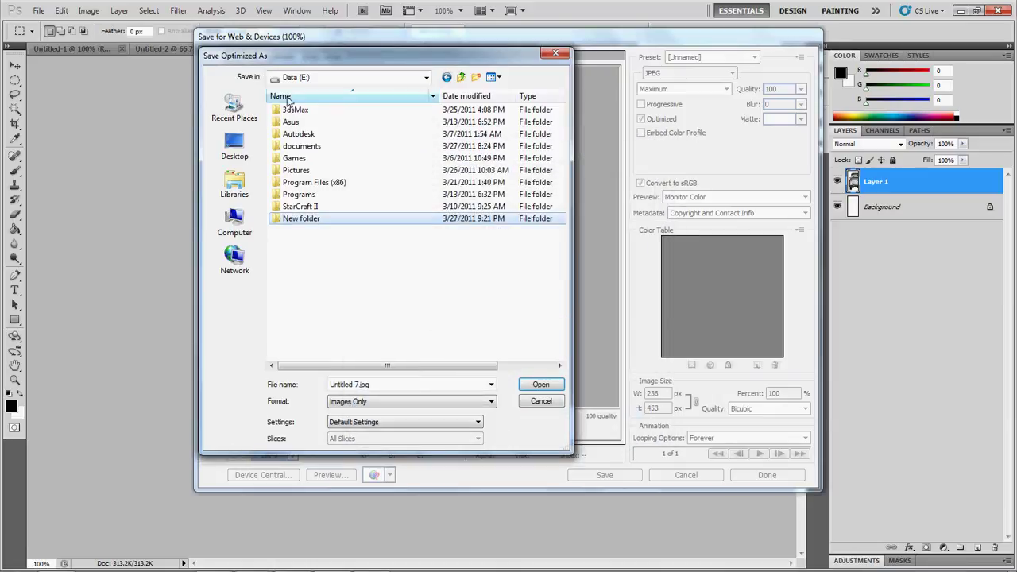
Step: Create a folder named References inside the existing 3dsMax folder and open it as the save location
left_click(292, 112)
double_click(292, 112)
right_click(294, 147)
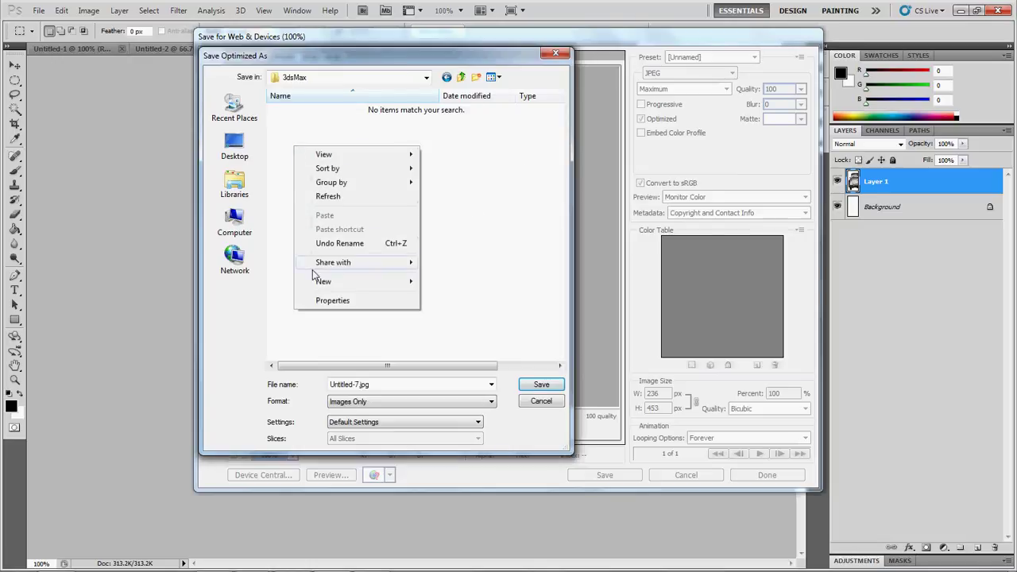
mouse_move(315, 290)
left_click(428, 282)
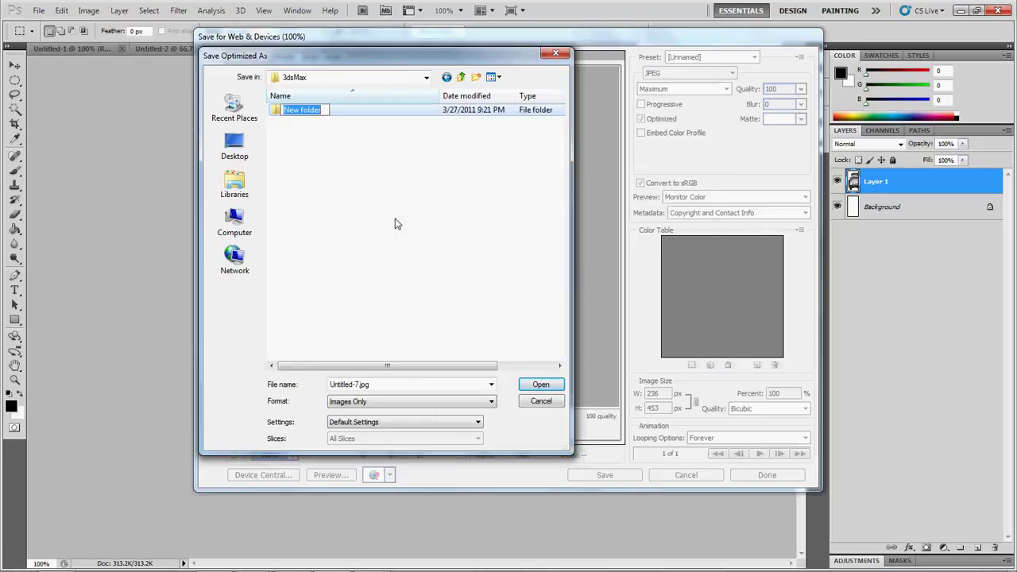
type("References")
key("Return")
key("Return")
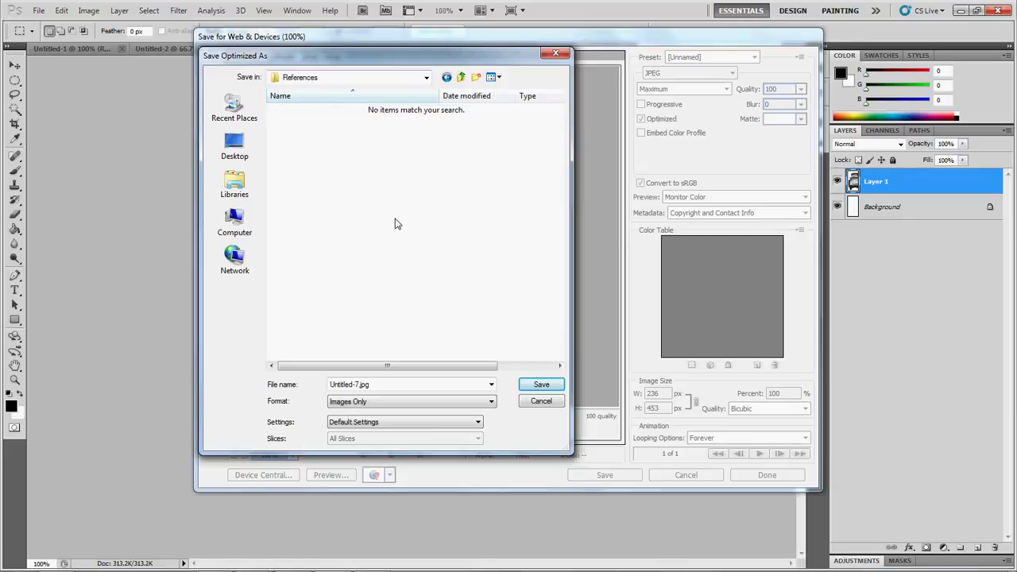
Step: Name the rear view export car_back.jpg and save it in the References folder
double_click(358, 387)
left_click(356, 387)
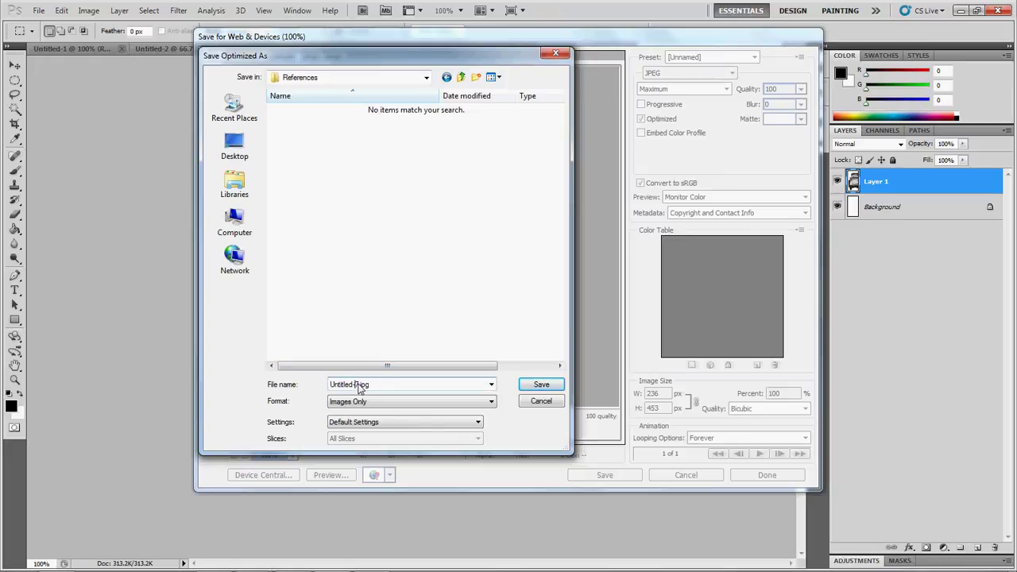
left_click_drag(358, 387, 275, 385)
key("BackSpace")
type("car")
left_click_drag(406, 60, 775, 61)
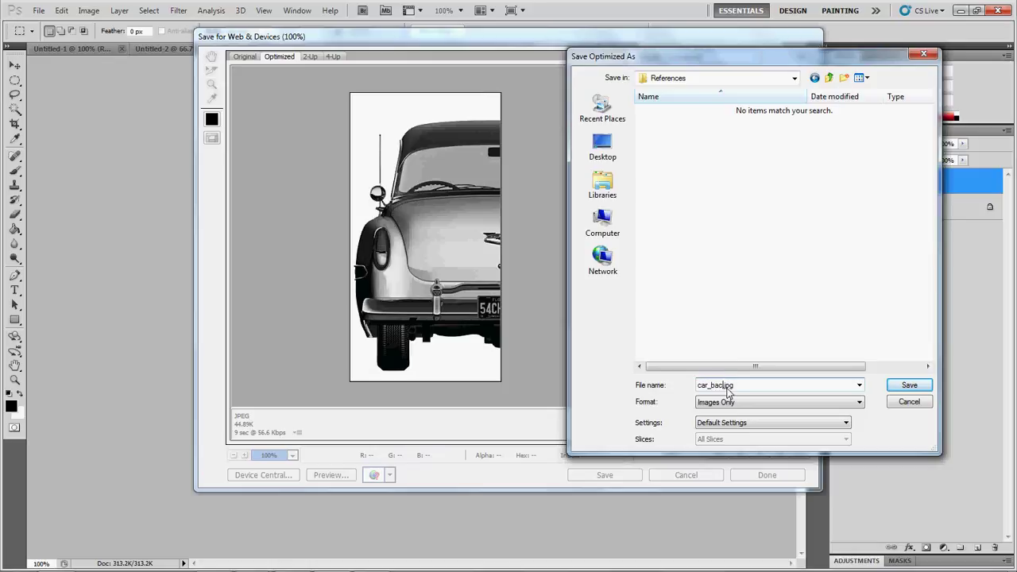
left_click(908, 385)
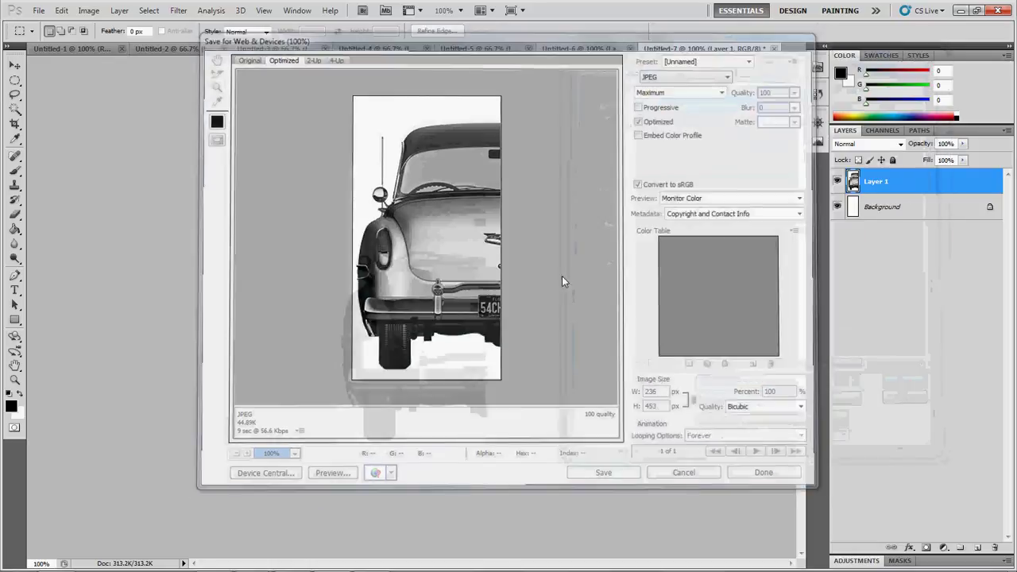
Step: Export the half front view document for web as a maximum-quality JPEG named car_front in the References folder
left_click(565, 49)
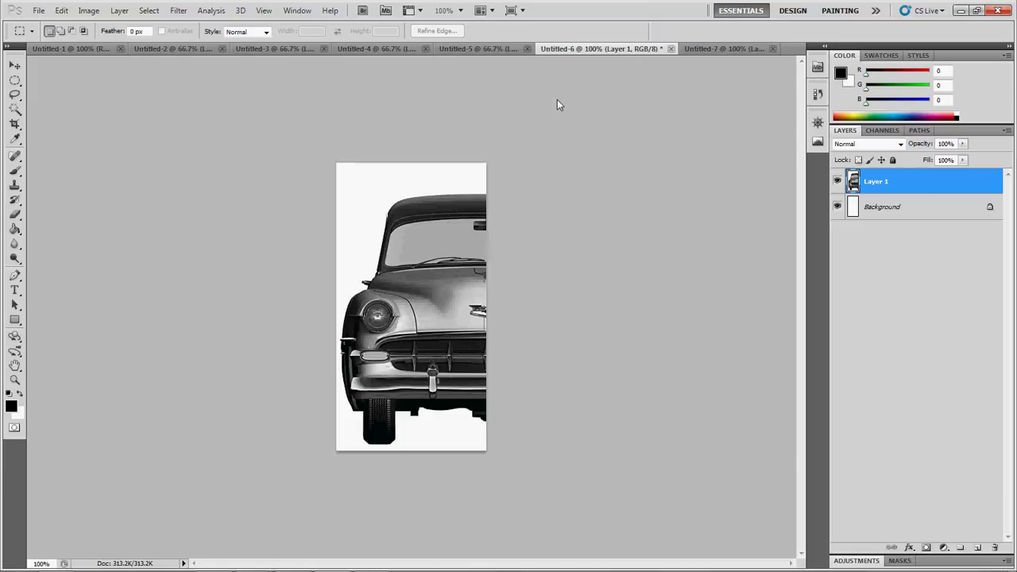
key("ctrl+alt+shift+s")
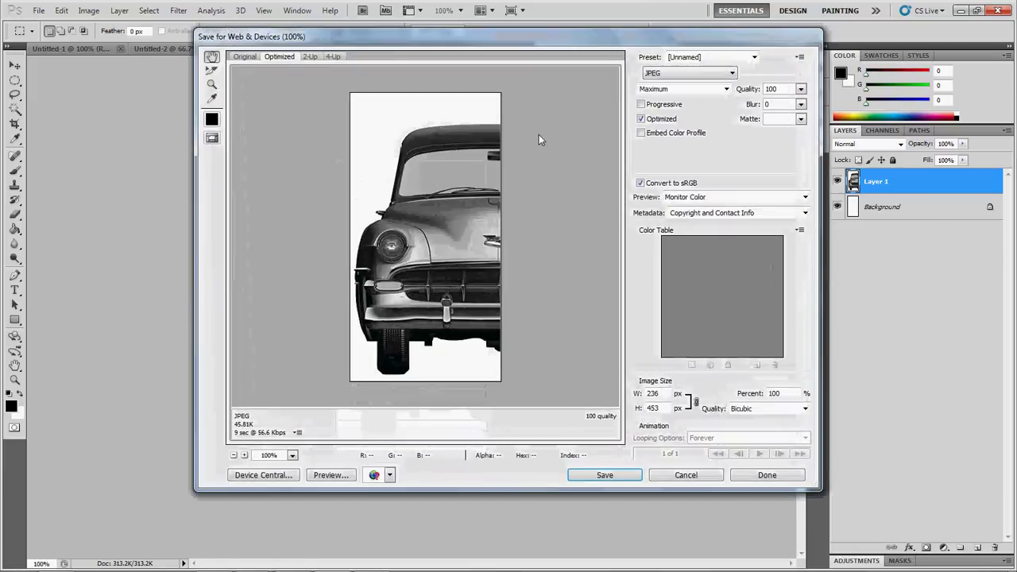
left_click(582, 474)
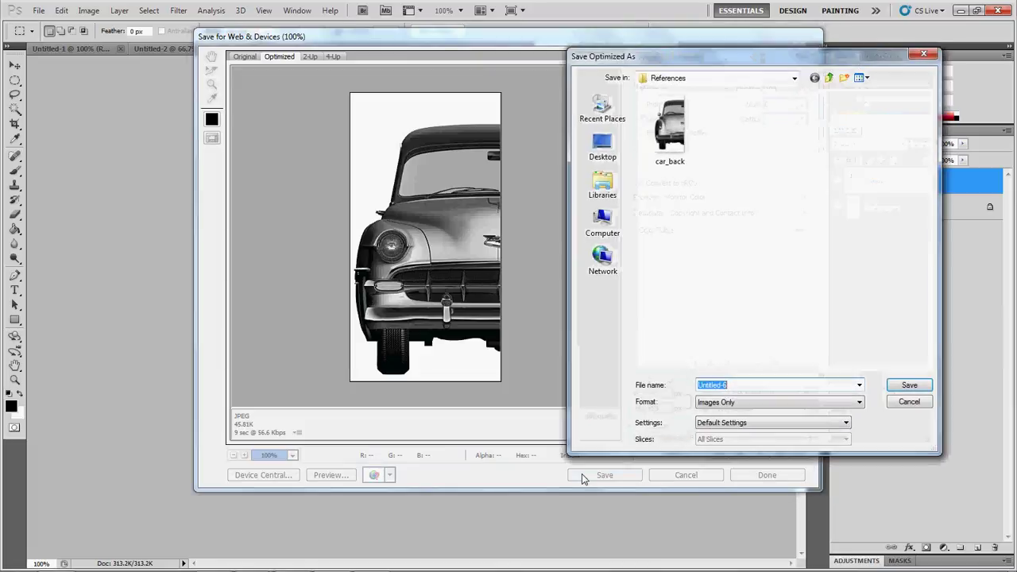
type("c")
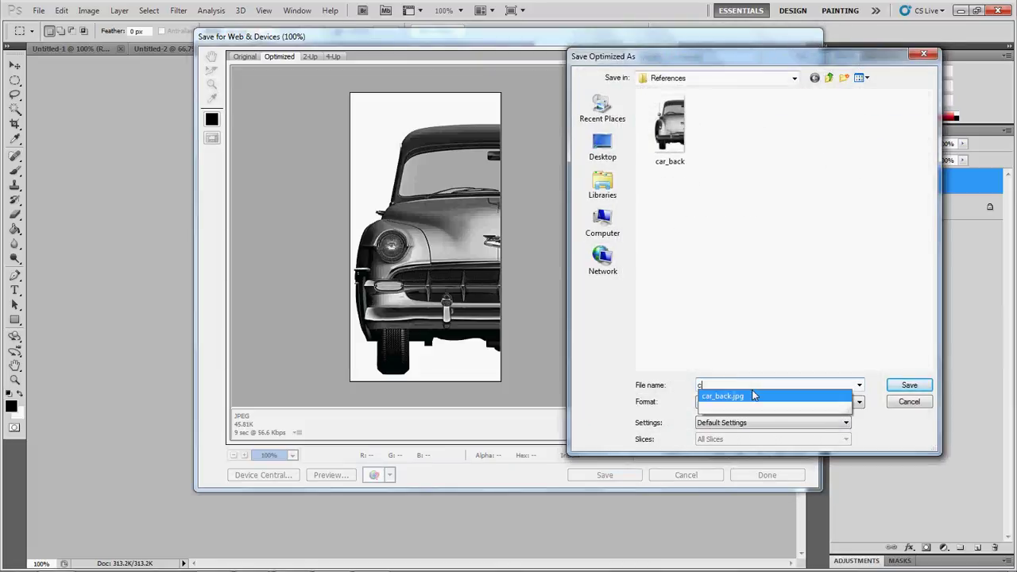
type("ar_front")
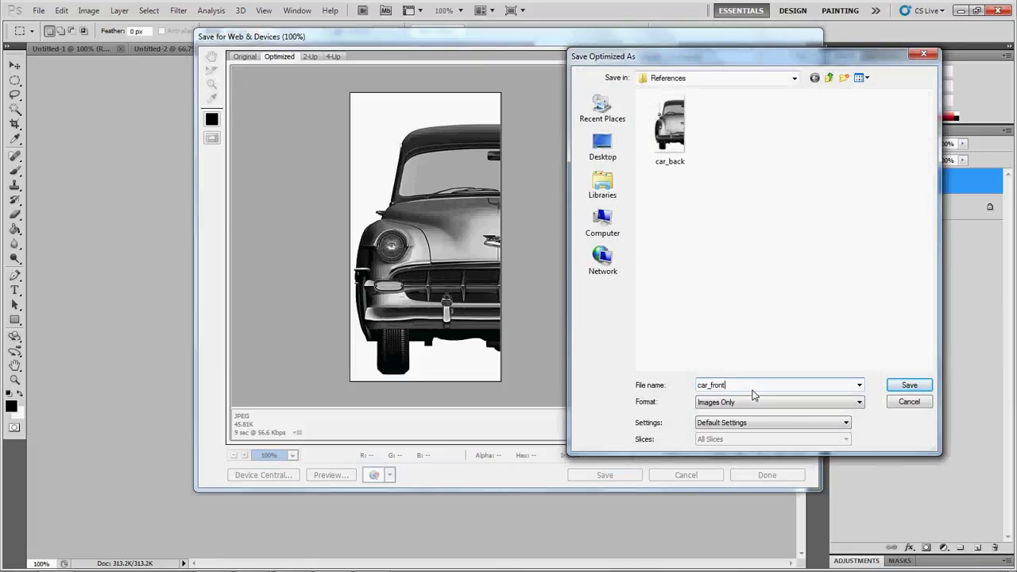
key("Return")
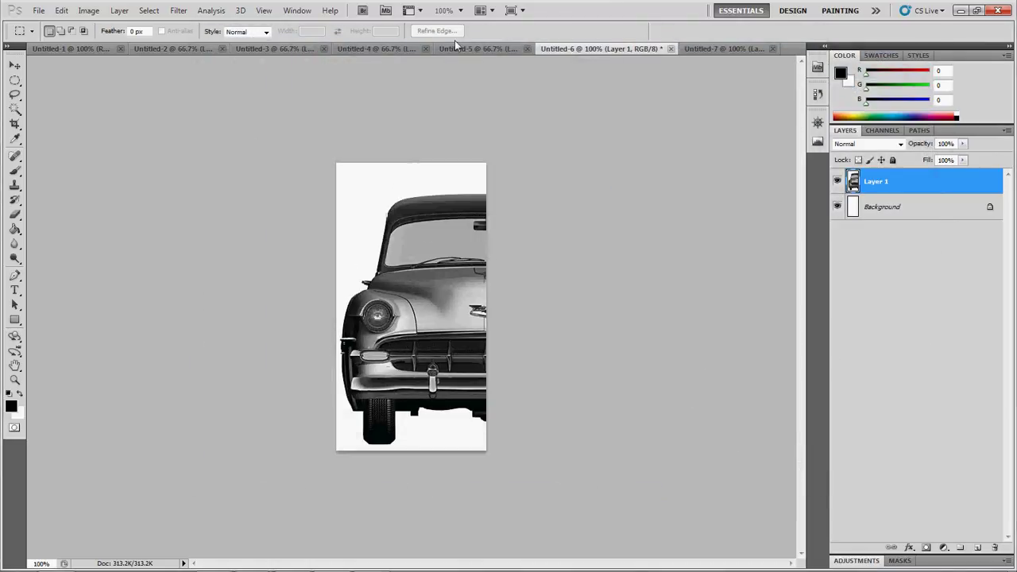
Step: Export the side view document for web as a maximum-quality JPEG named car_side in the References folder
left_click(458, 46)
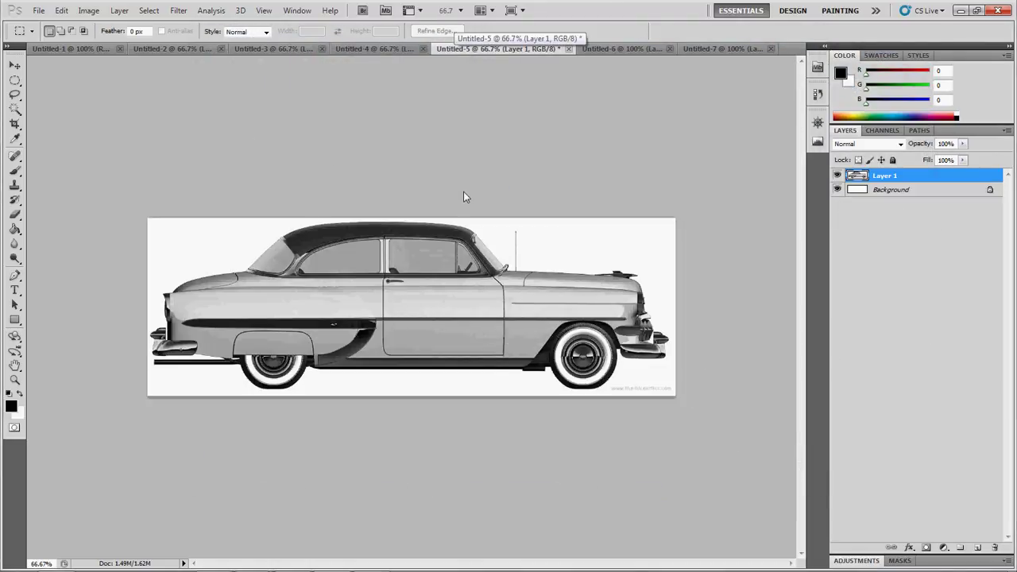
key("ctrl+alt+shift+s")
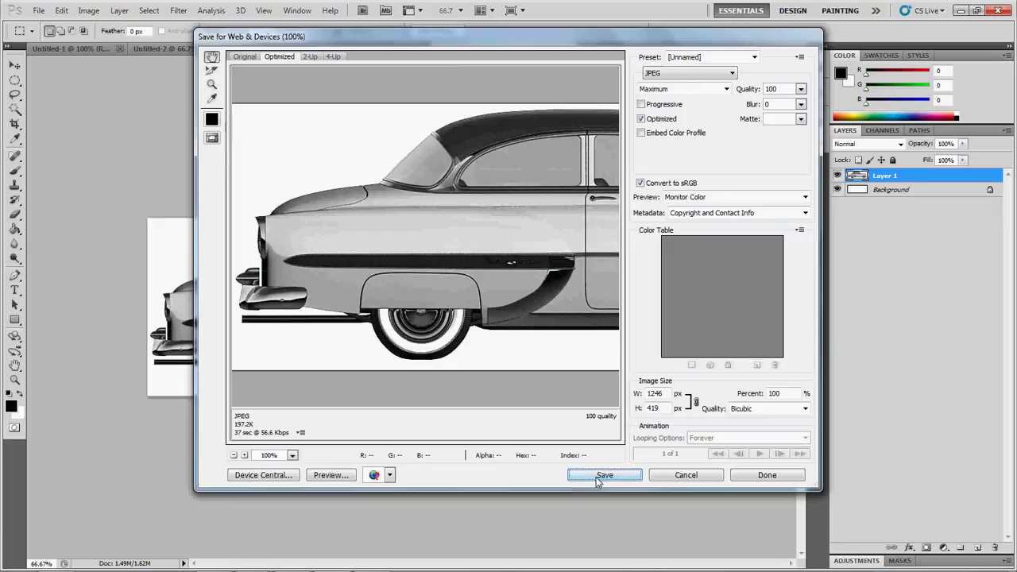
left_click(599, 477)
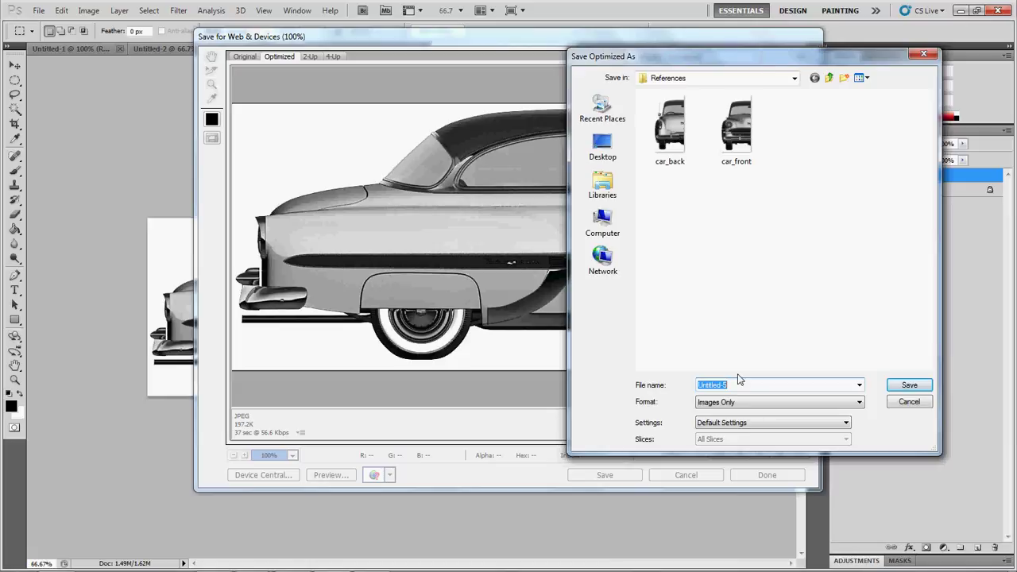
type("car_")
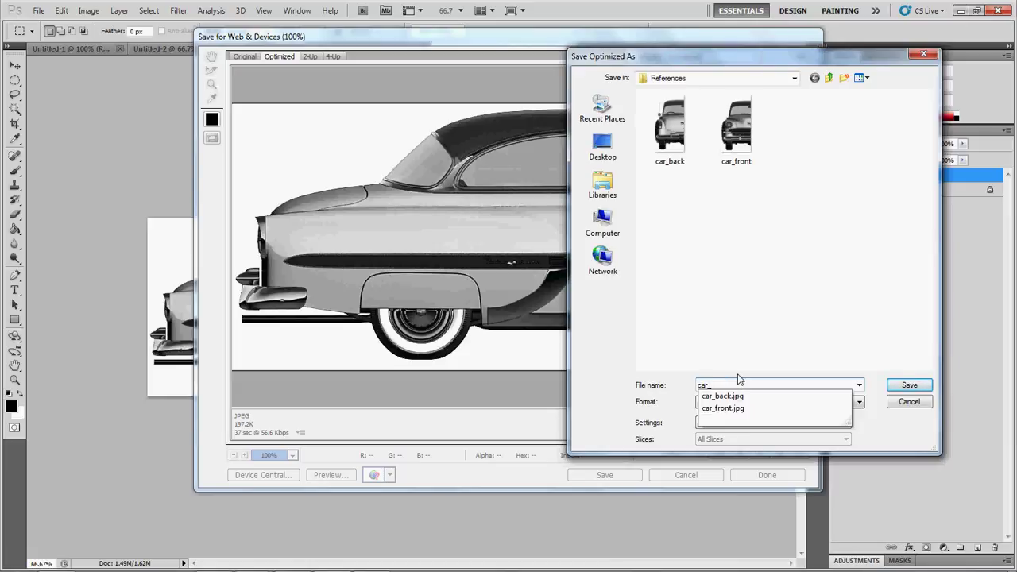
type("side")
key("Return")
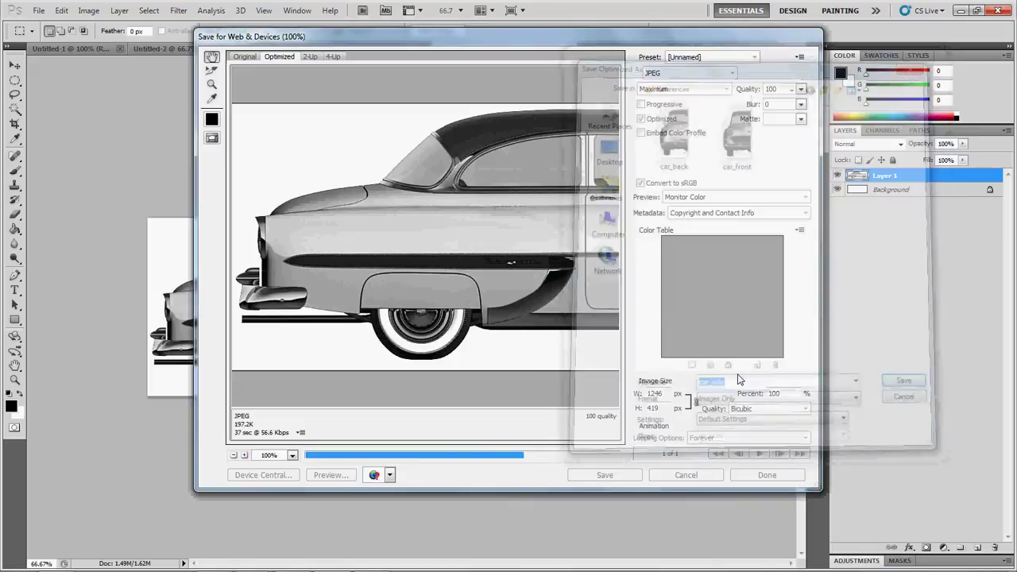
Step: Switch to the half top view document and open its web export with the maximum-quality JPEG settings
left_click(370, 49)
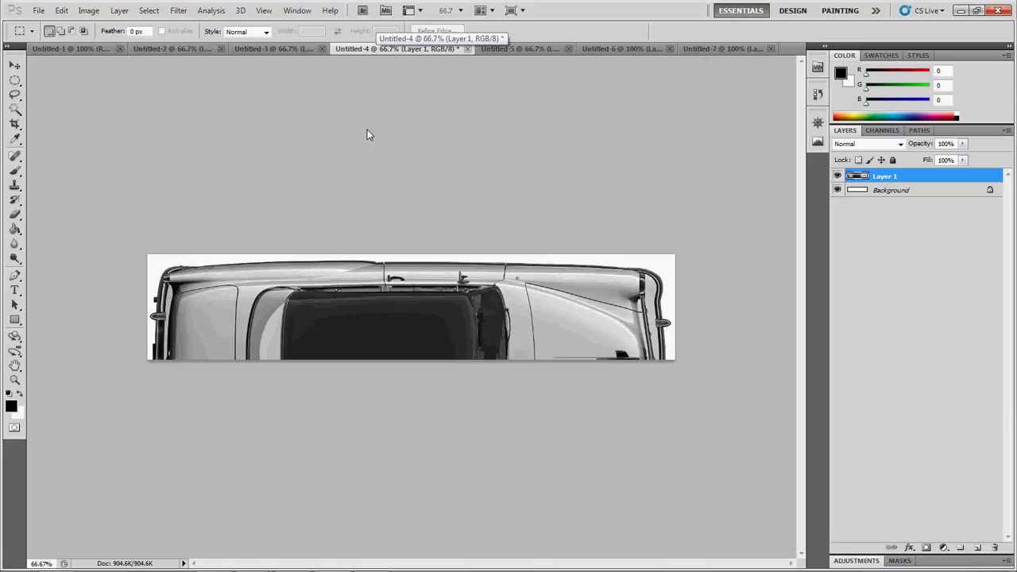
key("ctrl+alt+shift+s")
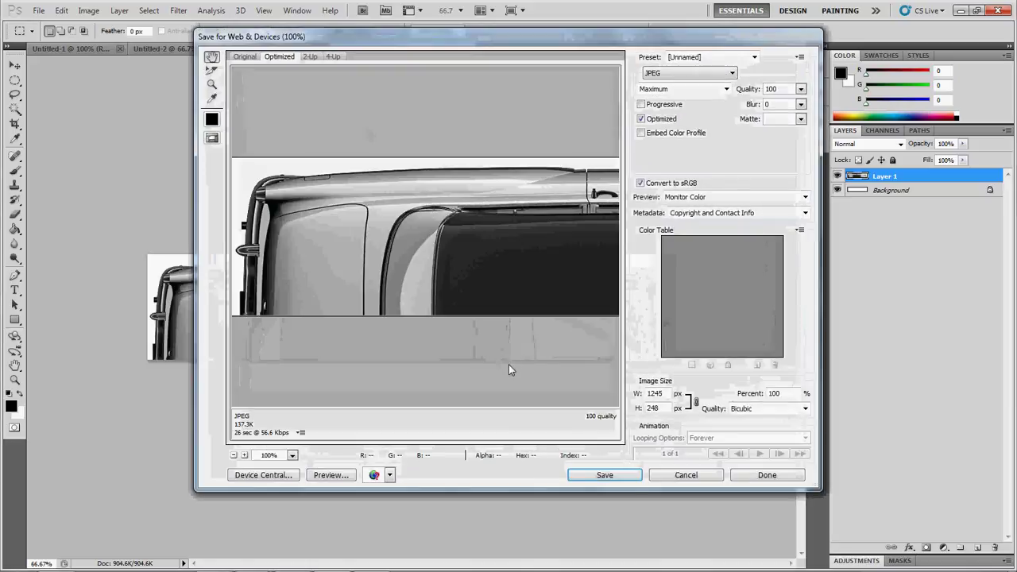
left_click(605, 475)
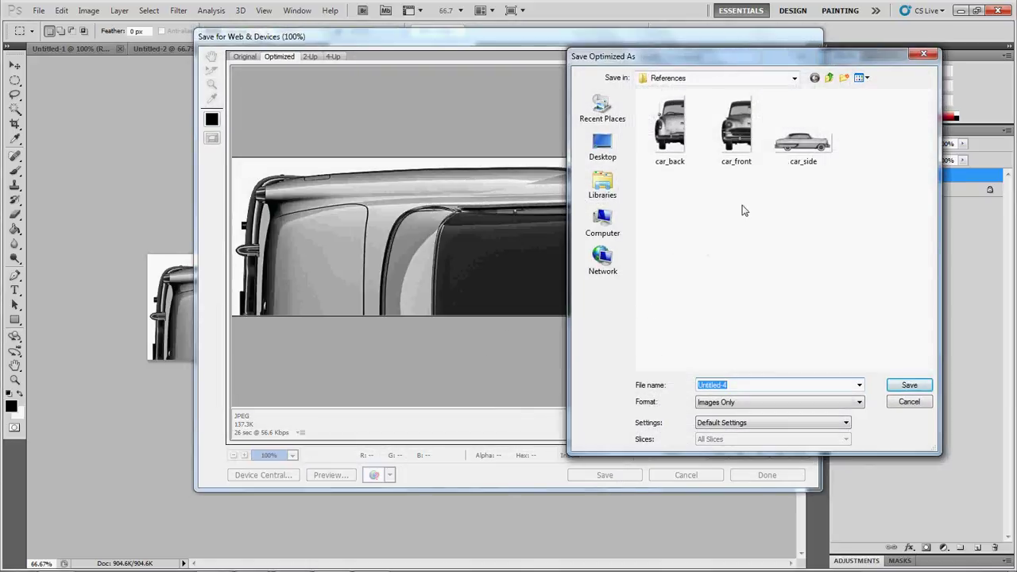
left_click(785, 159)
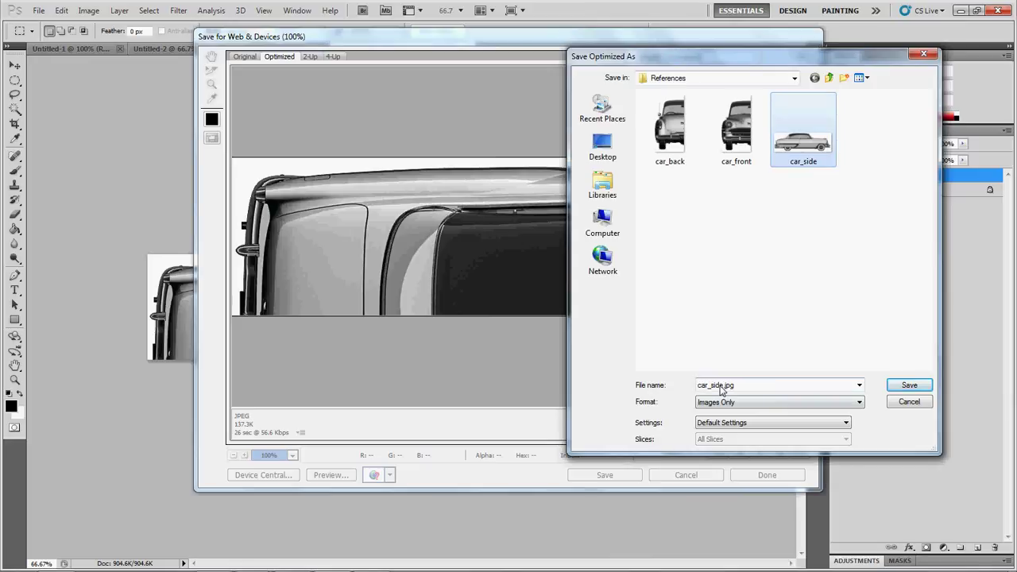
left_click(724, 389)
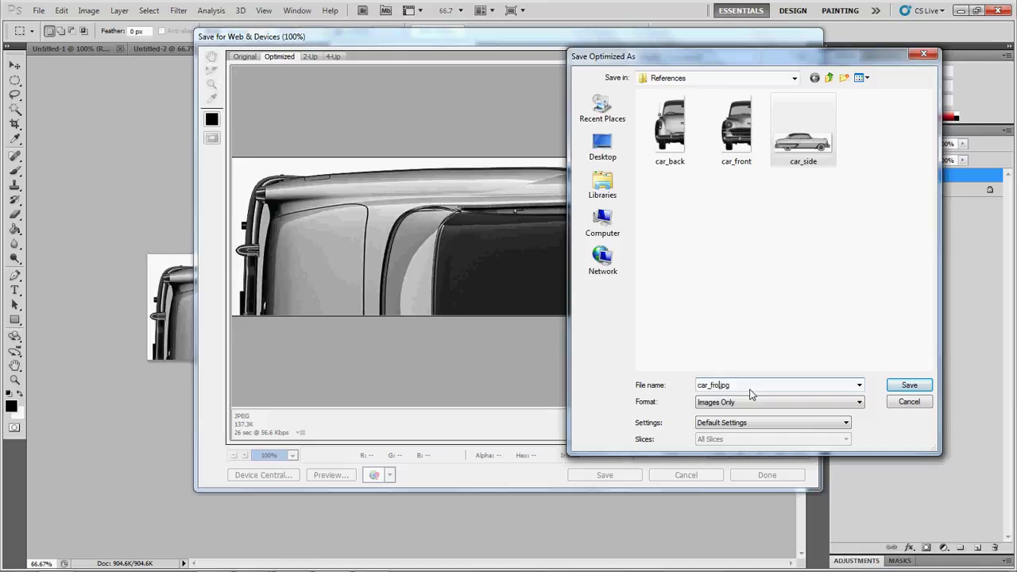
key("Return")
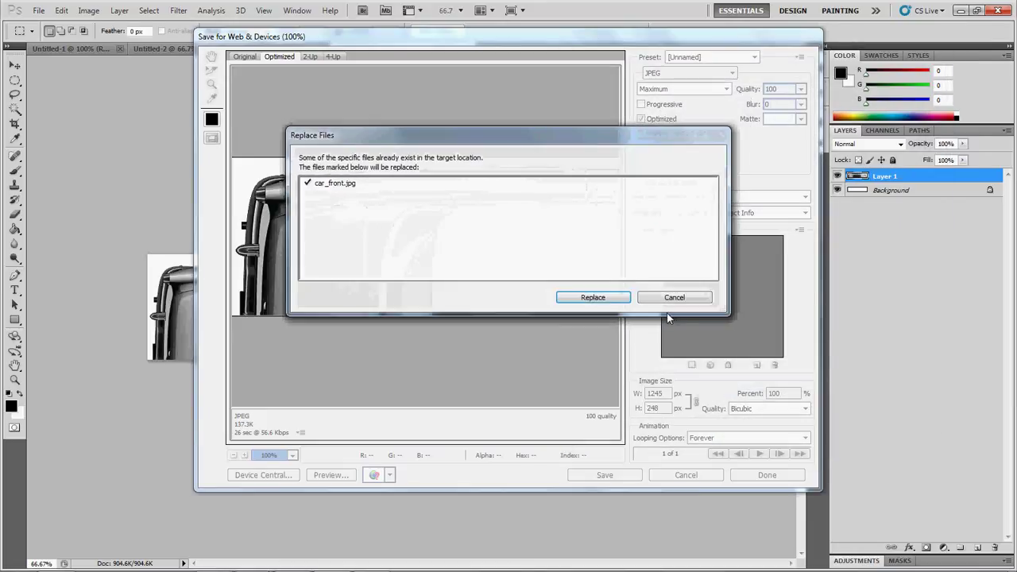
left_click(674, 299)
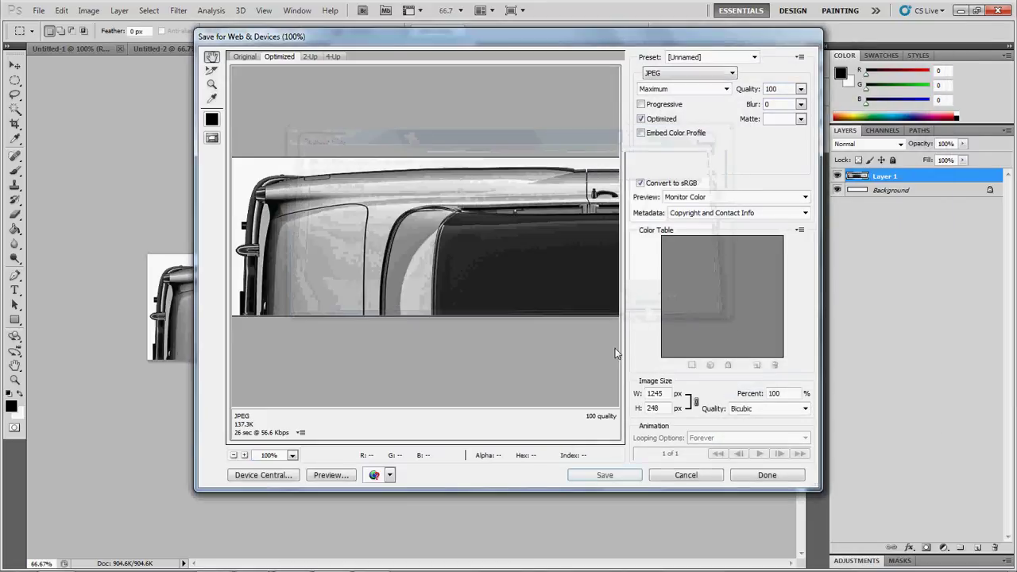
Step: Name the top view export car_top and save it as a JPEG in the References folder
left_click(604, 478)
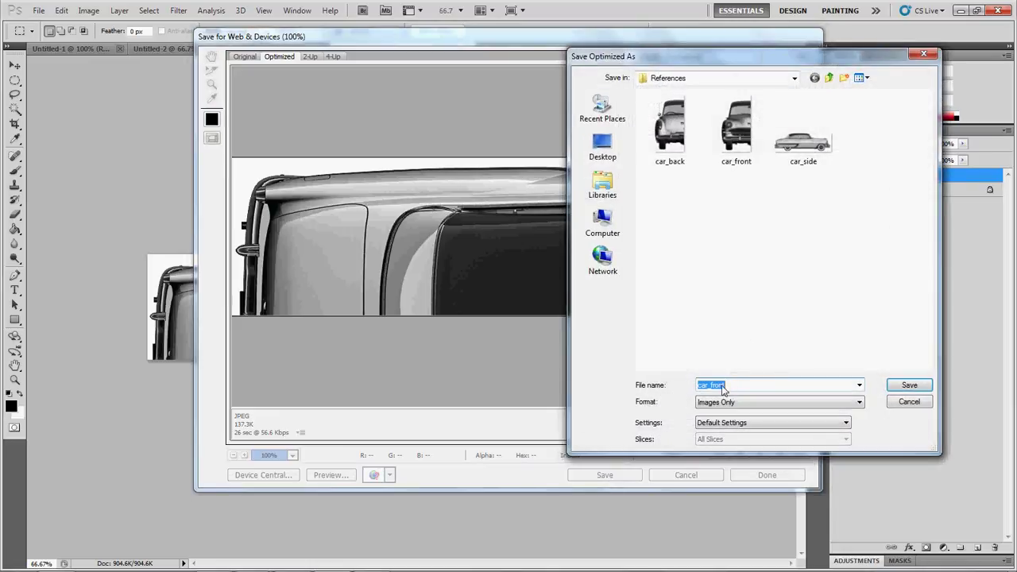
left_click_drag(723, 390, 713, 389)
type("top")
key("Return")
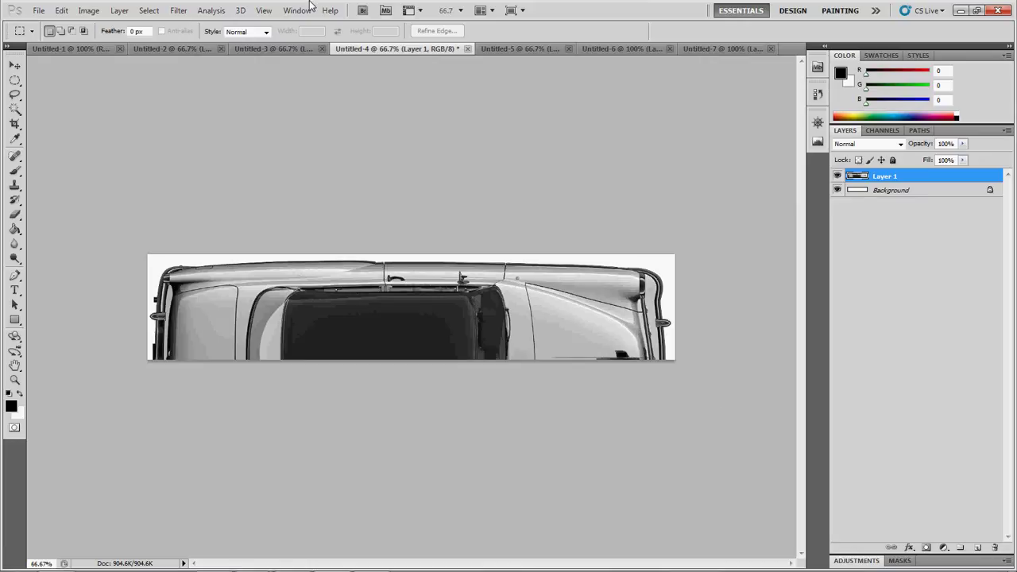
Step: Switch to the document that holds the complete blueprint with all four car views
left_click(292, 50)
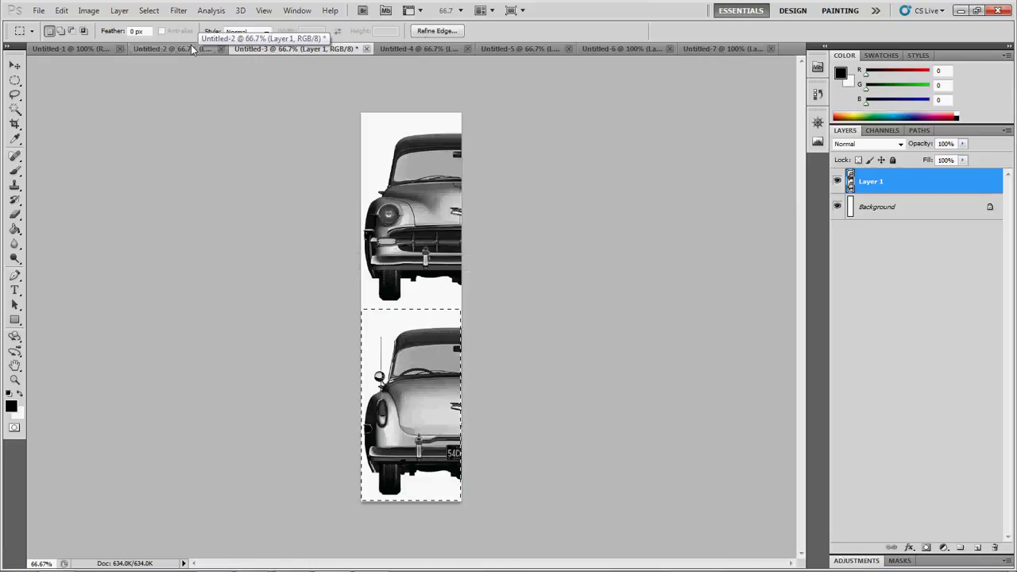
left_click(191, 46)
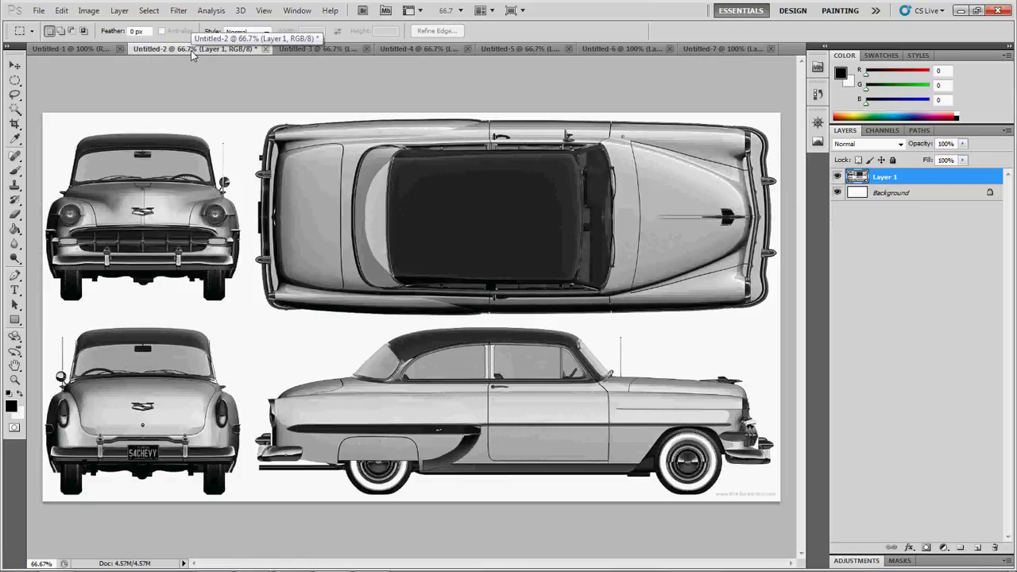
left_click(39, 10)
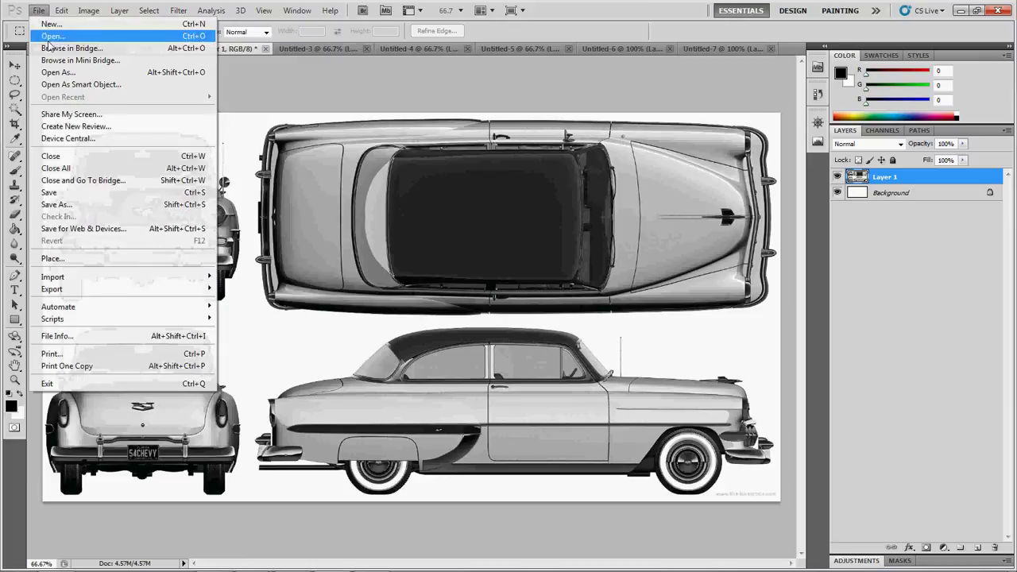
left_click(49, 192)
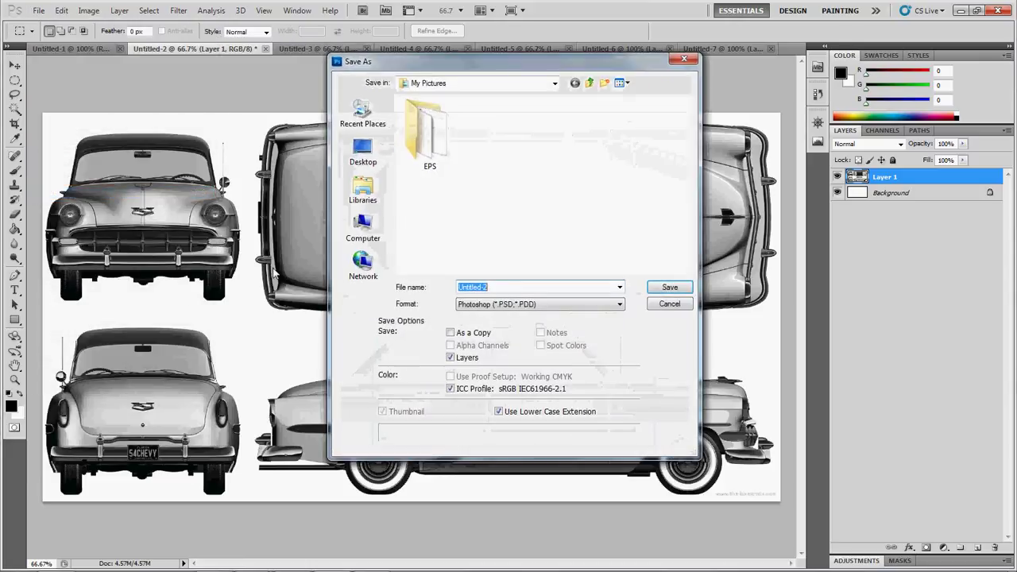
left_click(669, 305)
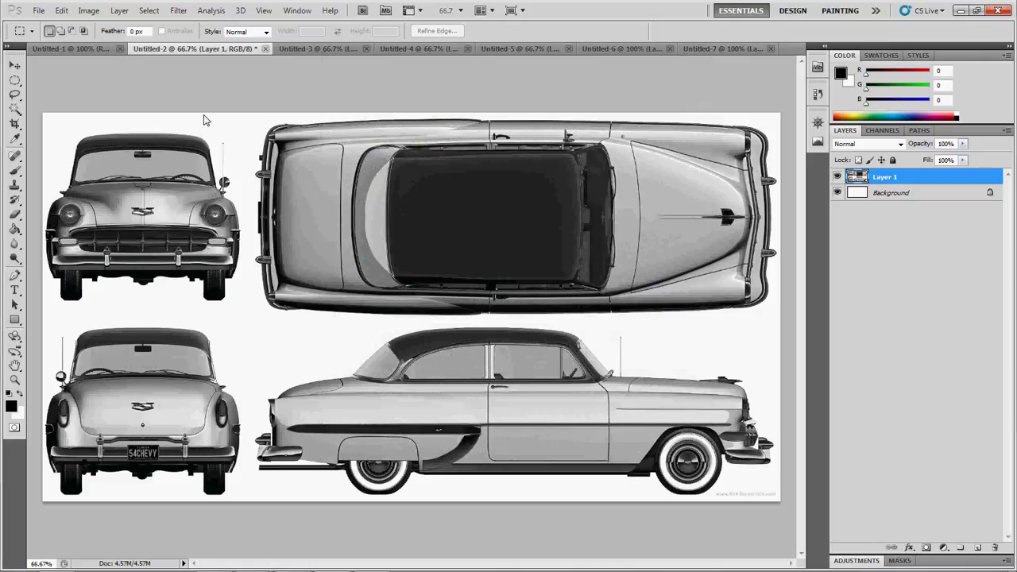
Step: Export the complete blueprint document for web as a maximum-quality JPEG named car_all in the References folder
key("ctrl+alt+shift+s")
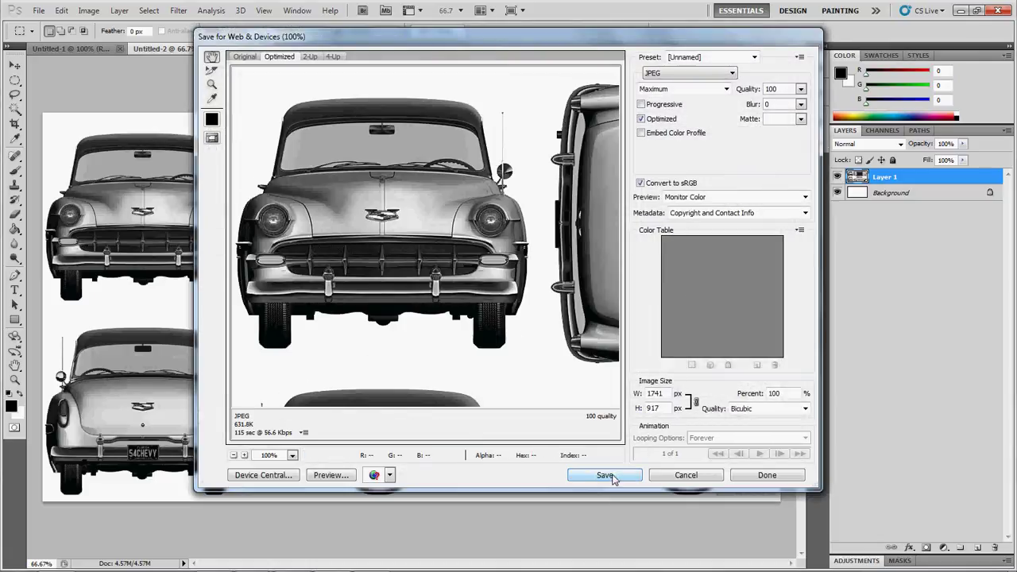
left_click(605, 474)
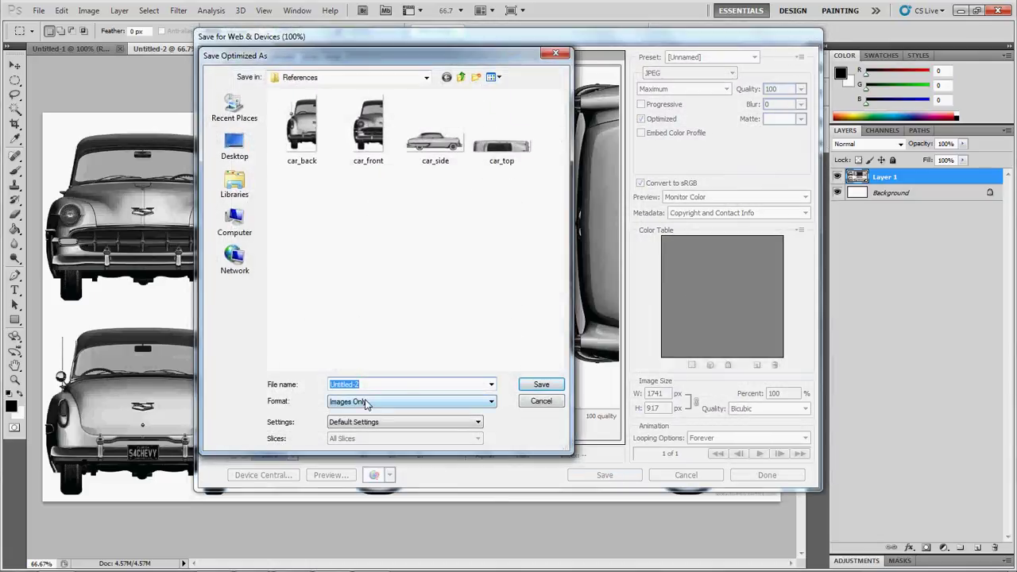
type("car")
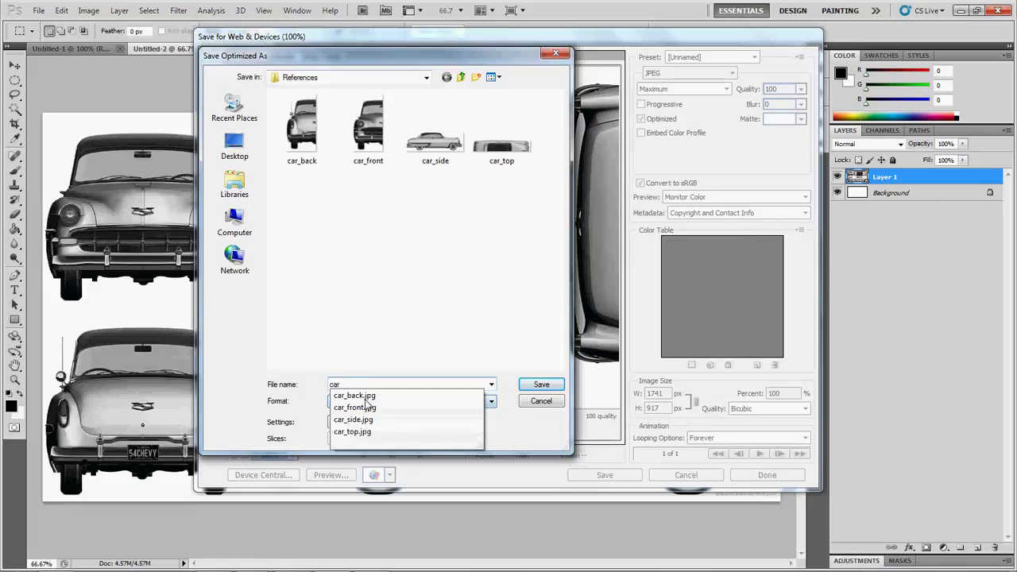
type("_all")
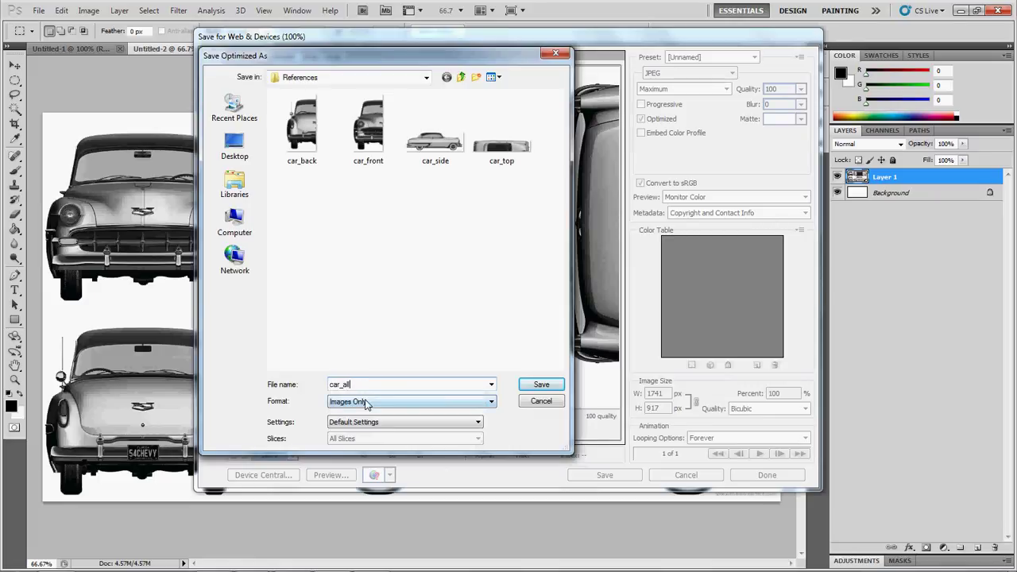
key("Return")
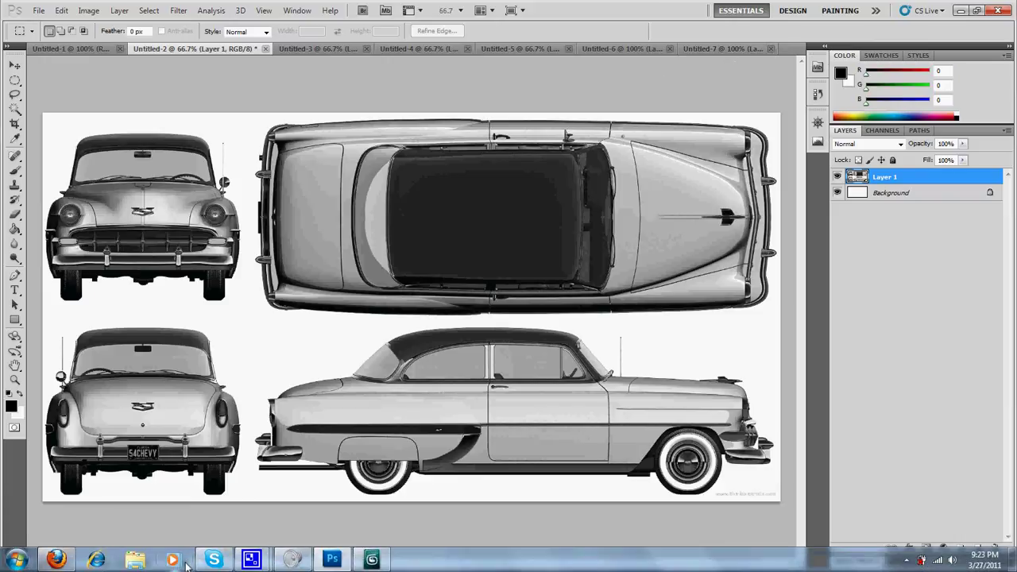
mouse_move(242, 561)
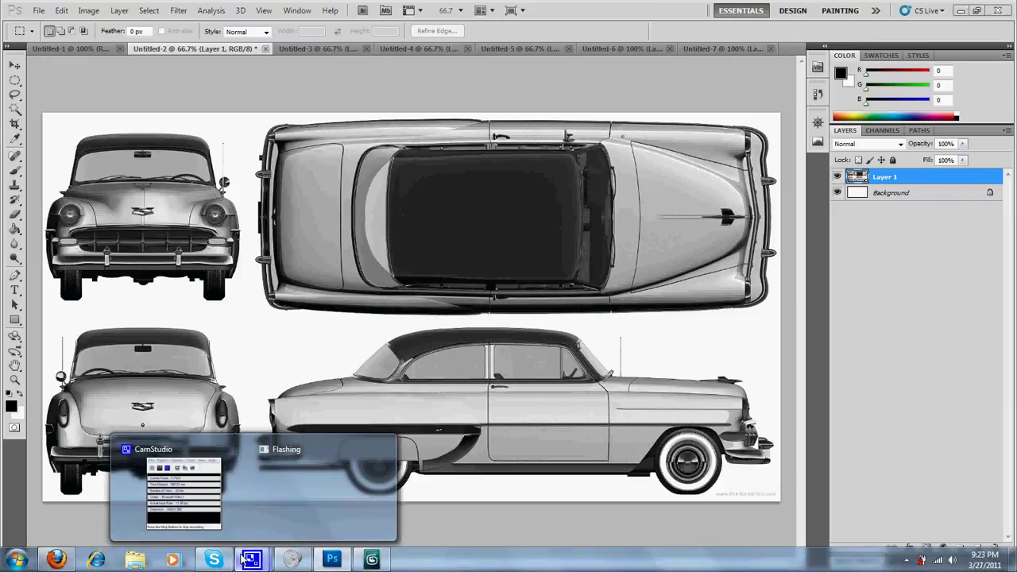
left_click(191, 496)
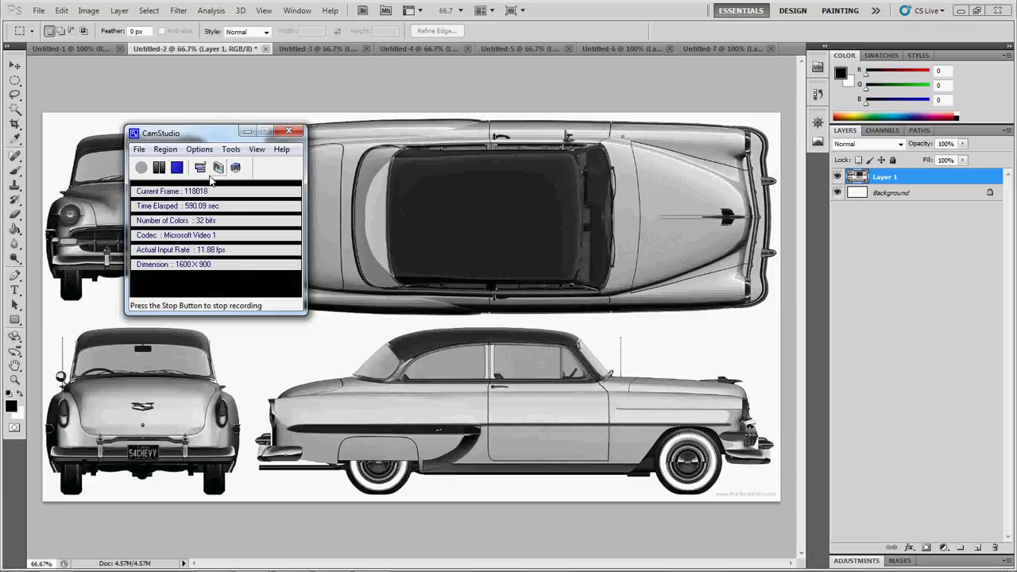